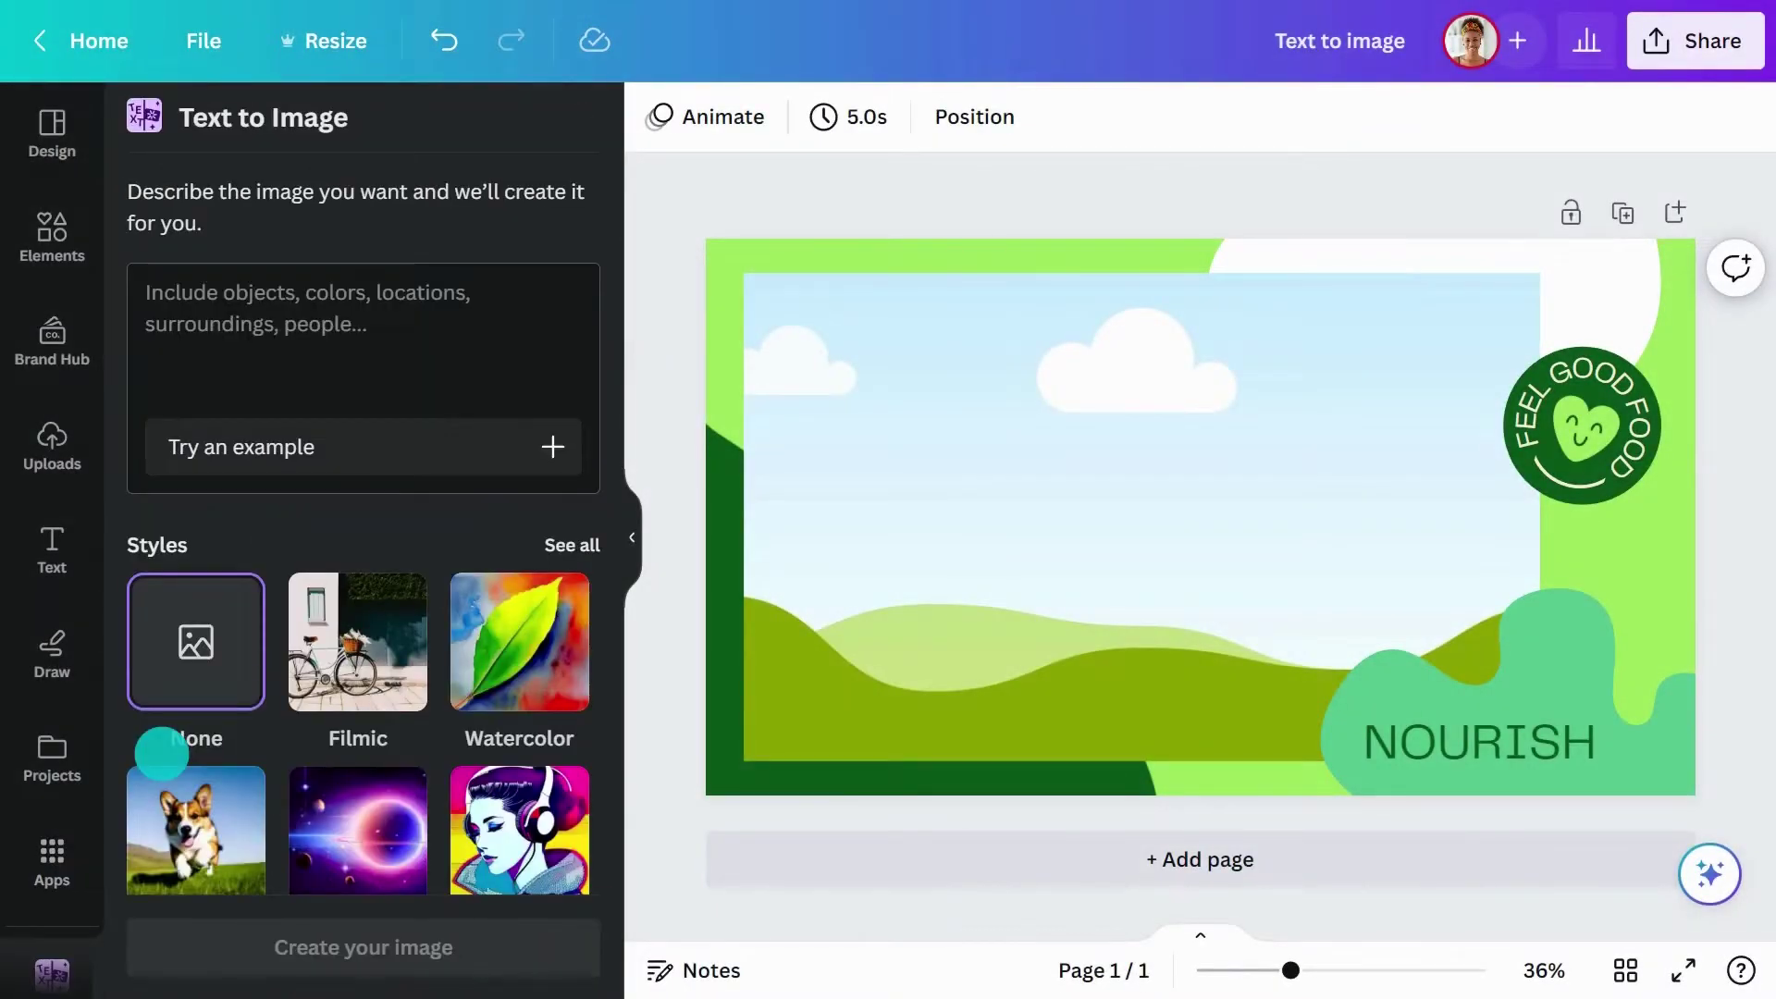
Step: Describe a healthy smoothie on a white table with fresh fruit, Minimalist style, Landscape ratio
left_click(333, 317)
type("A healthy smoothie on a clean white table with fresh fruit in the background.")
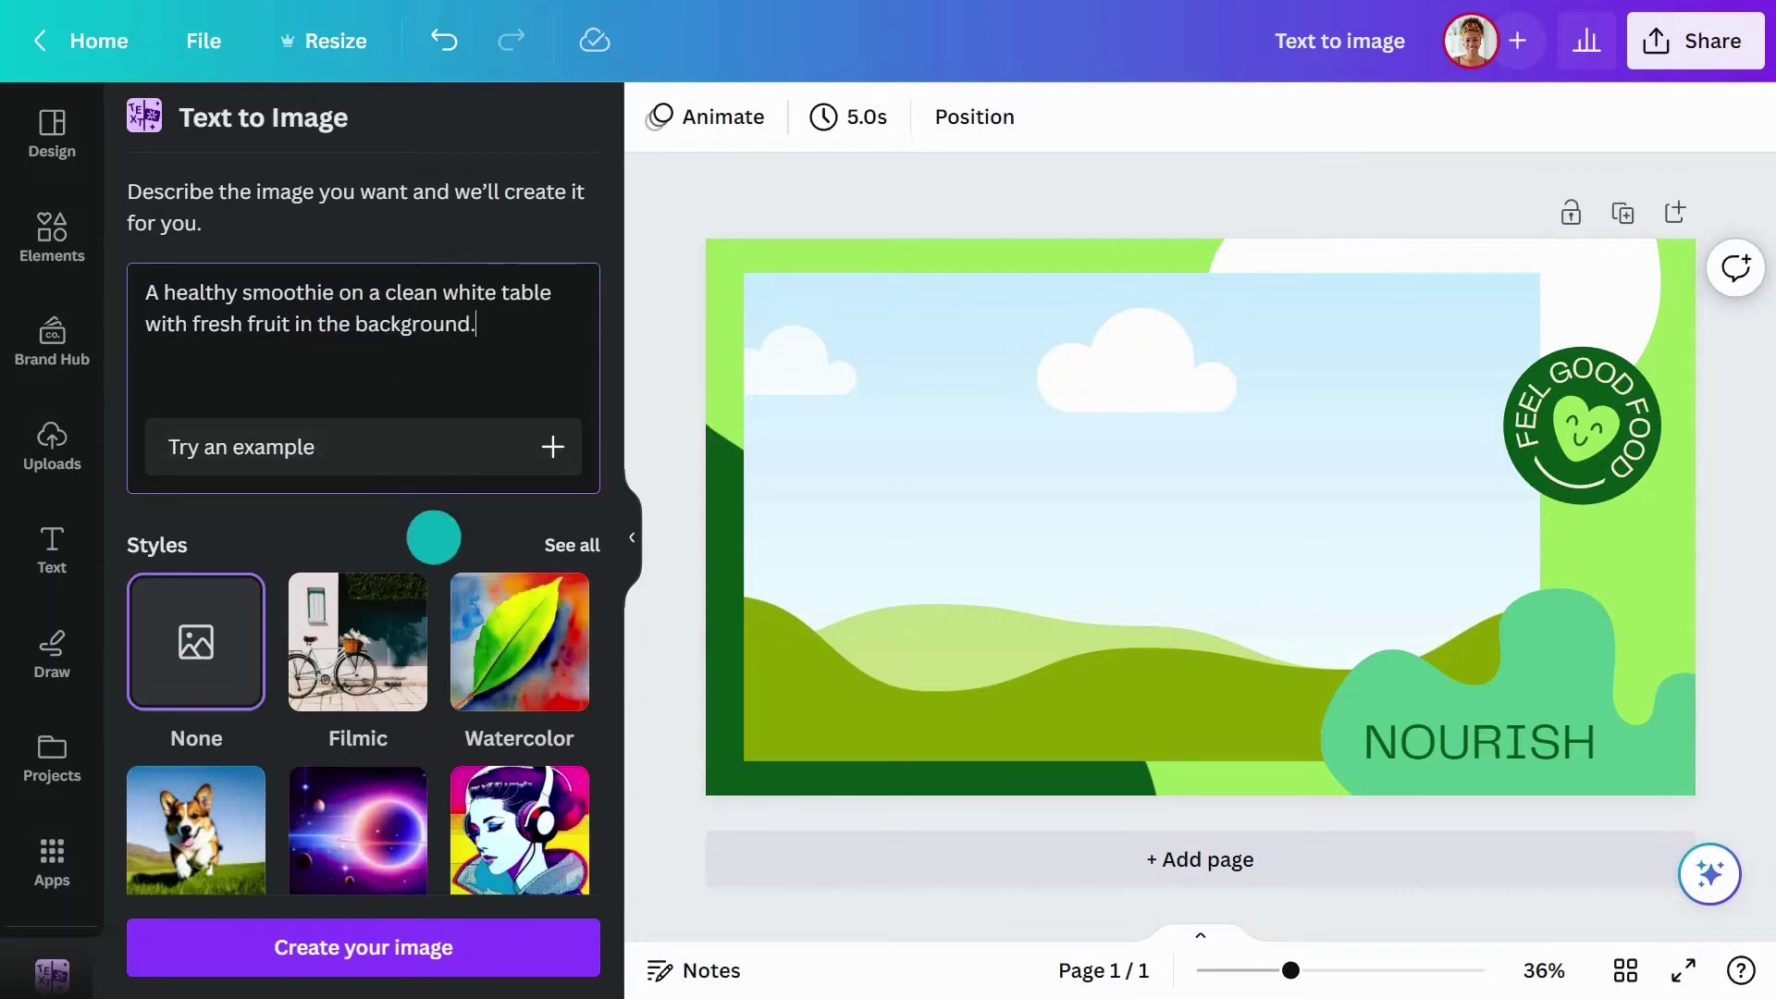
scroll(434, 539, "down", 2)
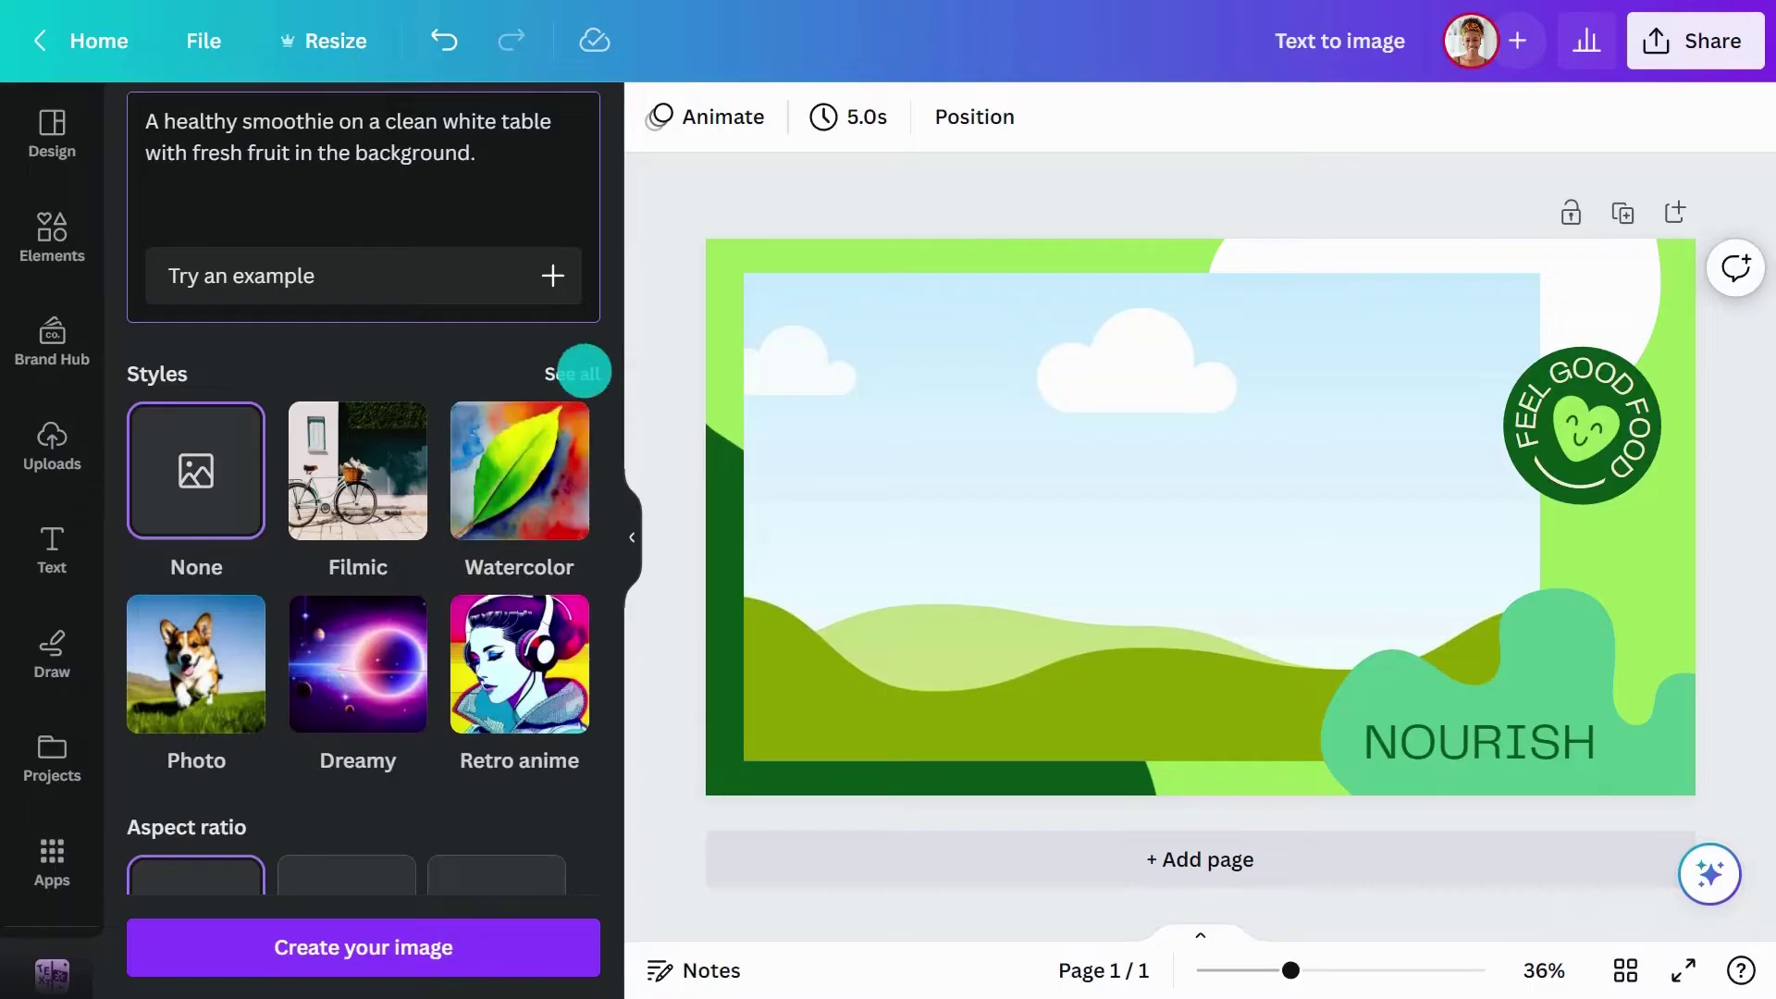
left_click(581, 367)
left_click(545, 321)
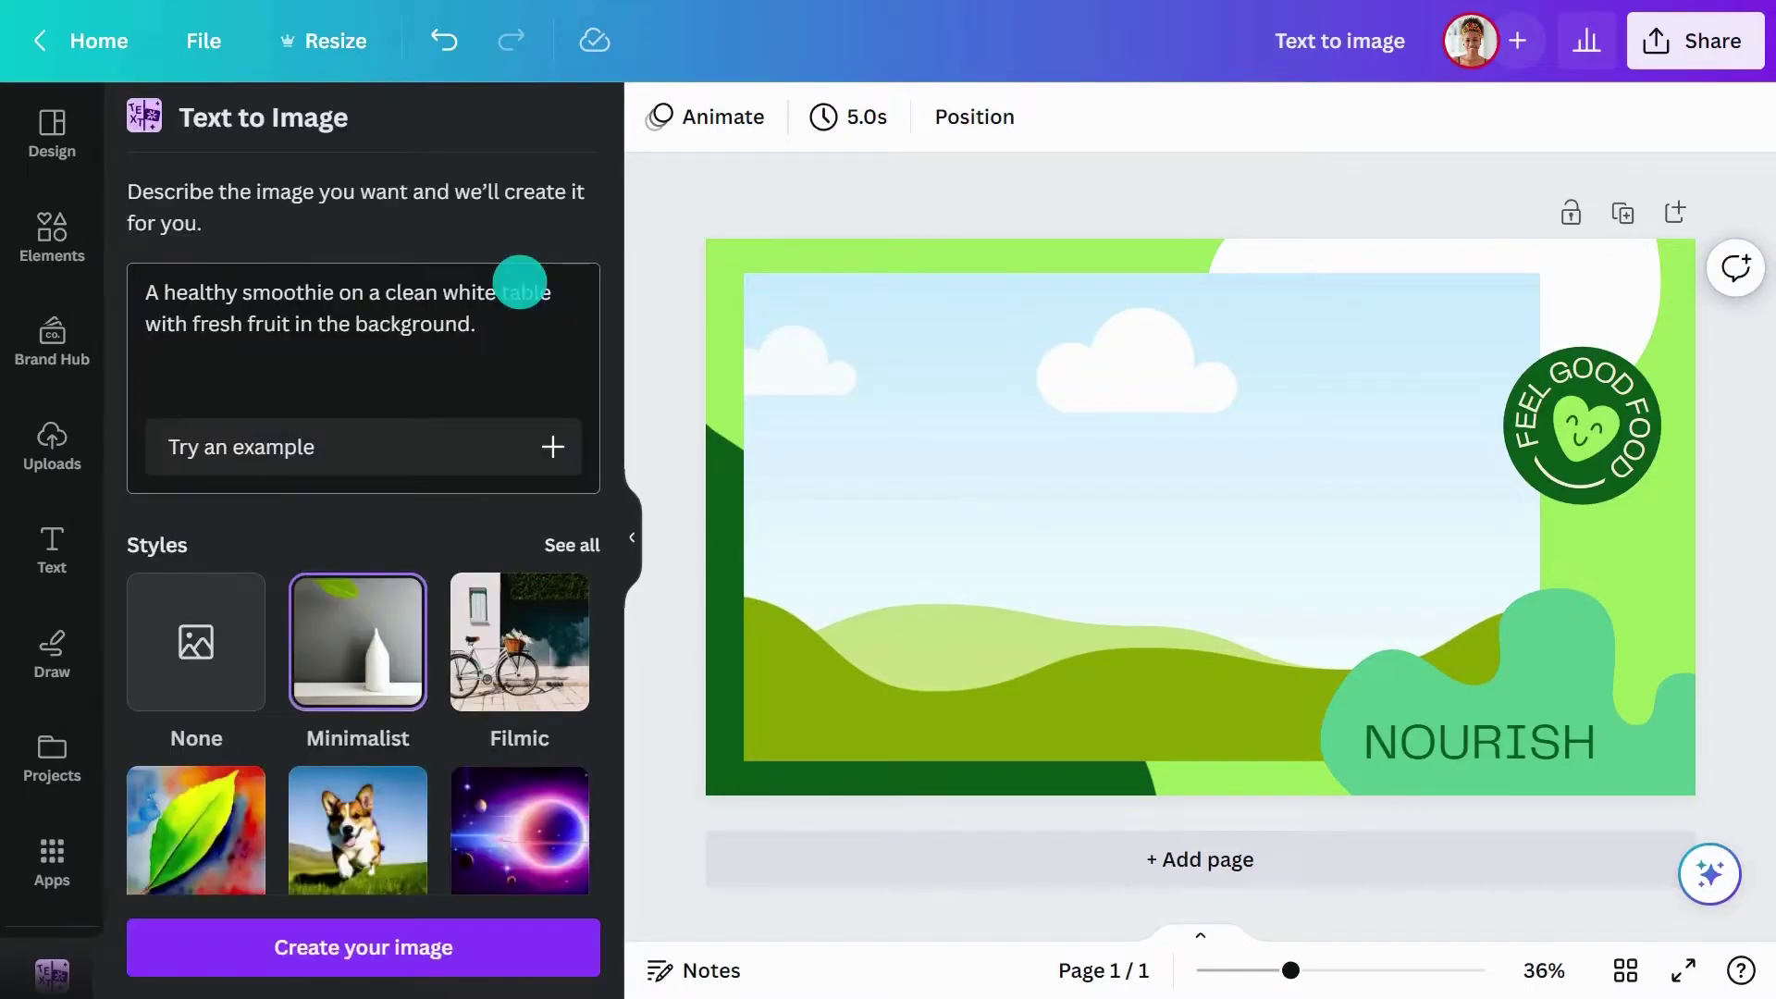
scroll(516, 281, "down", 4)
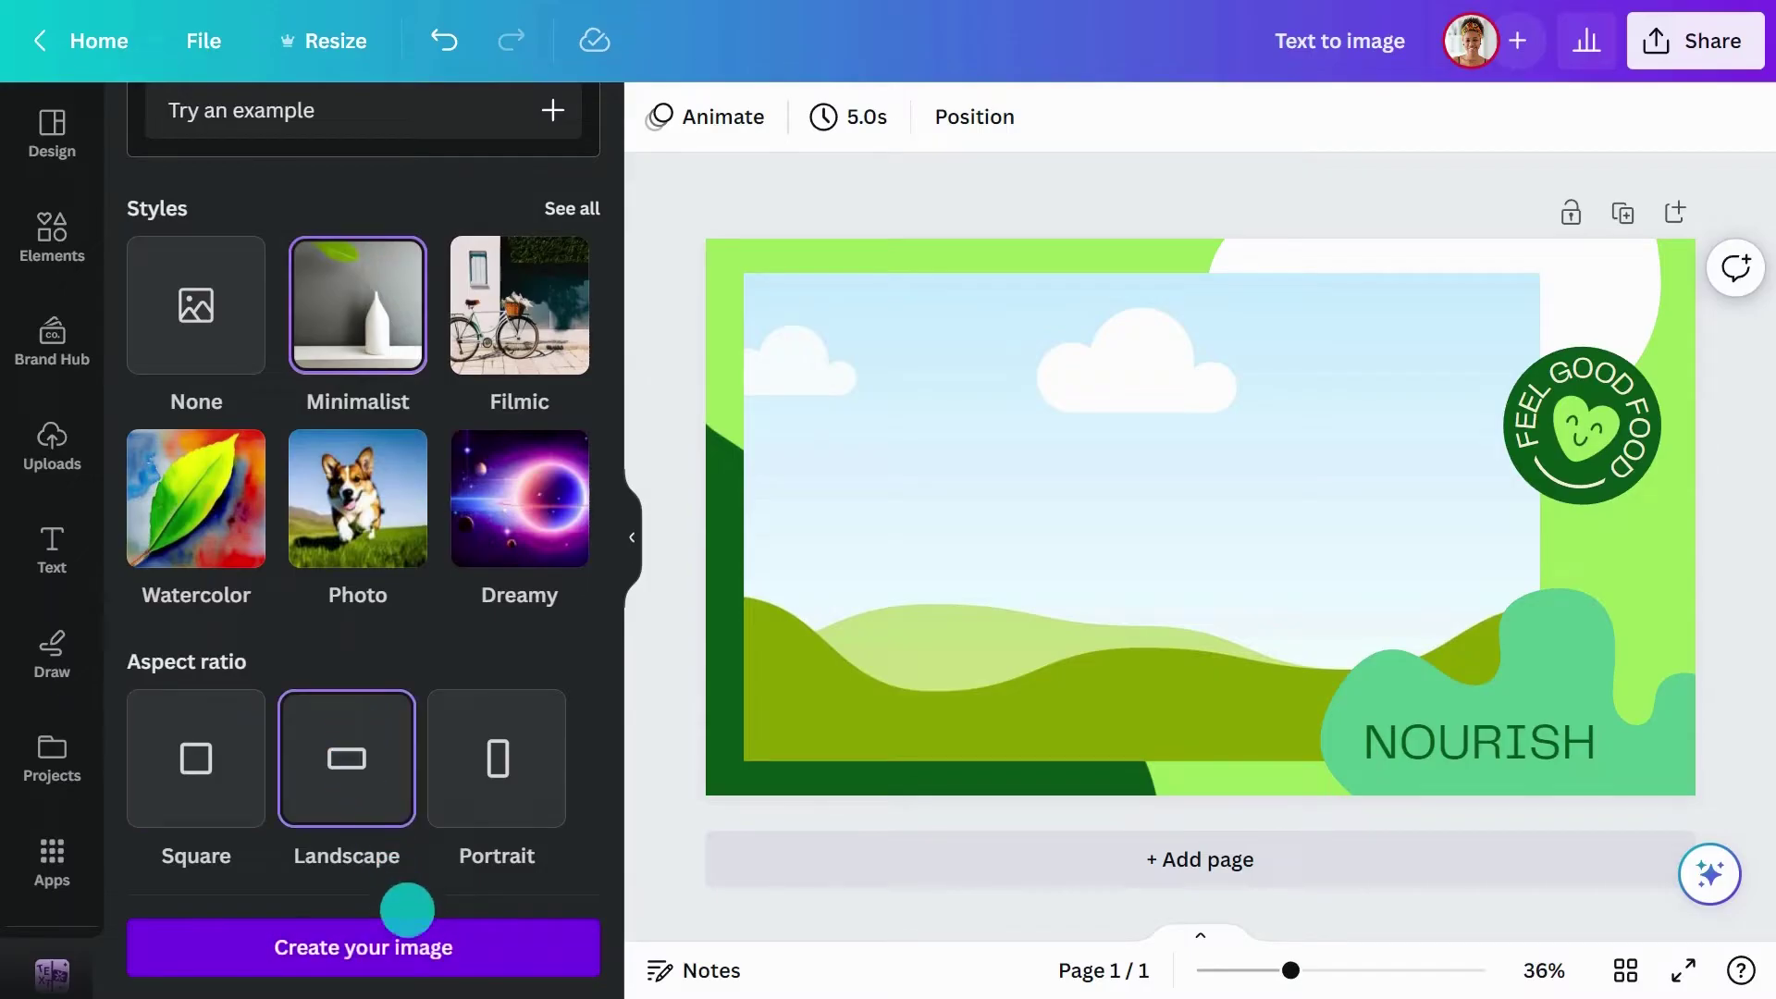
Step: Generate the smoothie images and place the top-right result into the sky frame
left_click(422, 944)
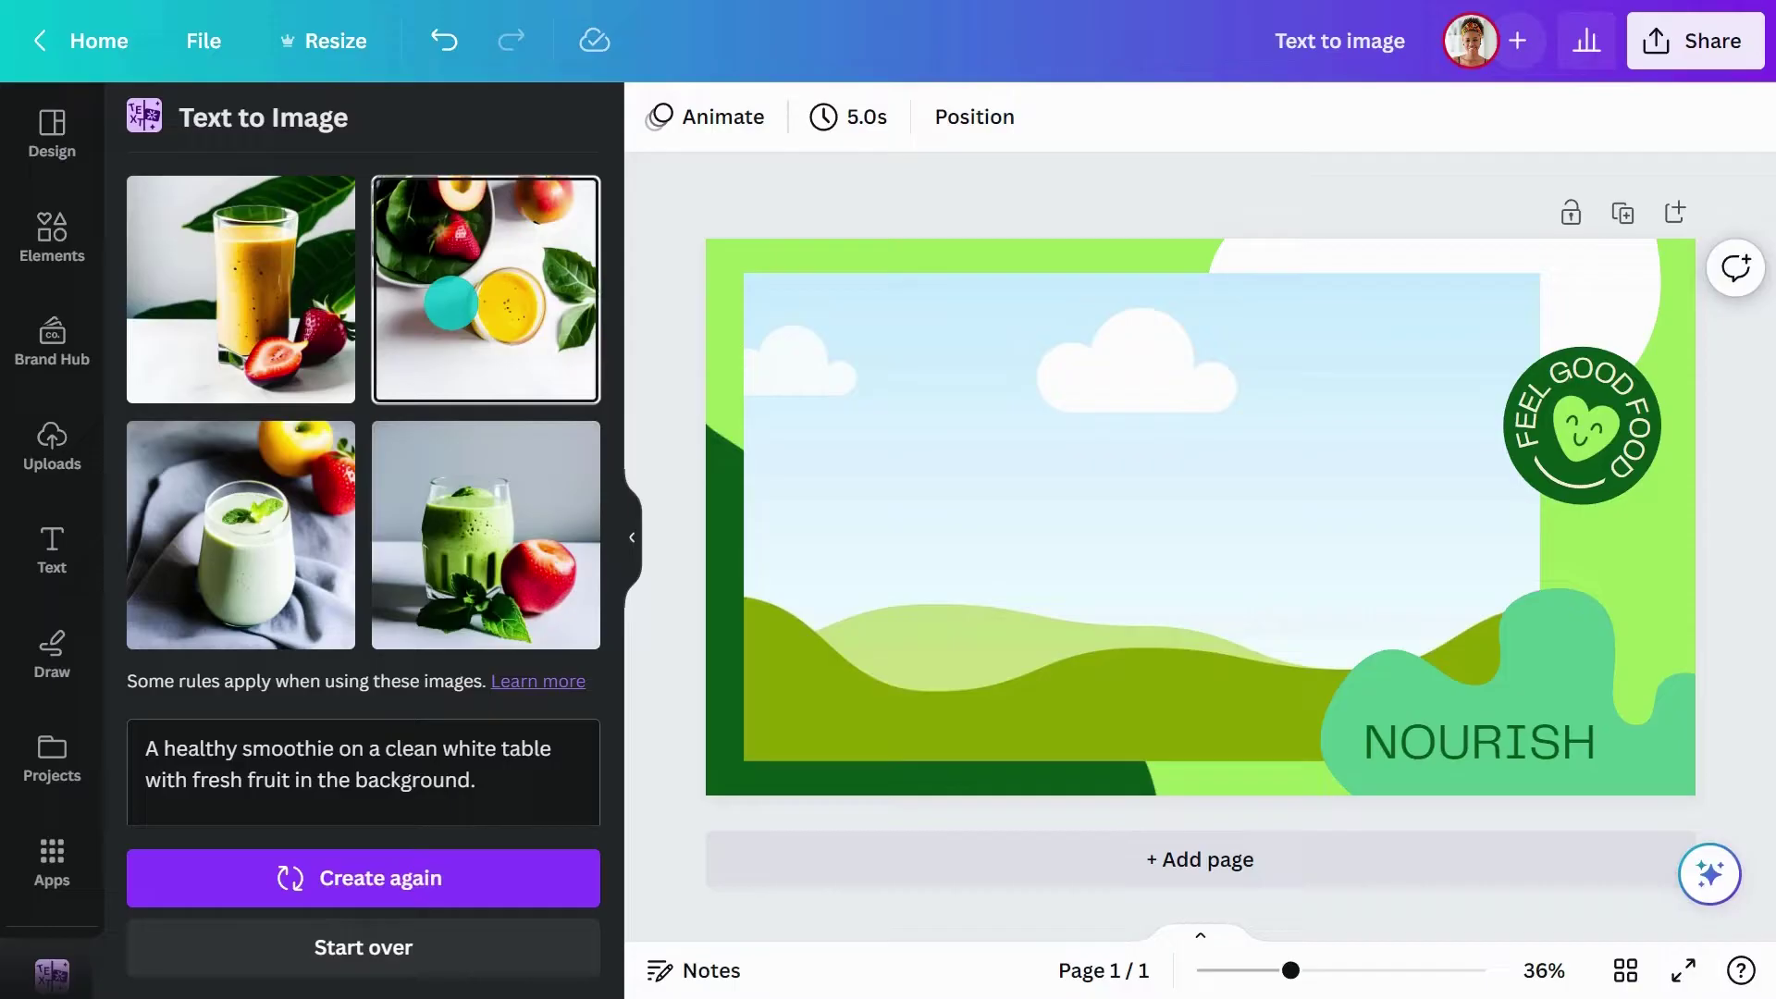
left_click_drag(472, 310, 851, 451)
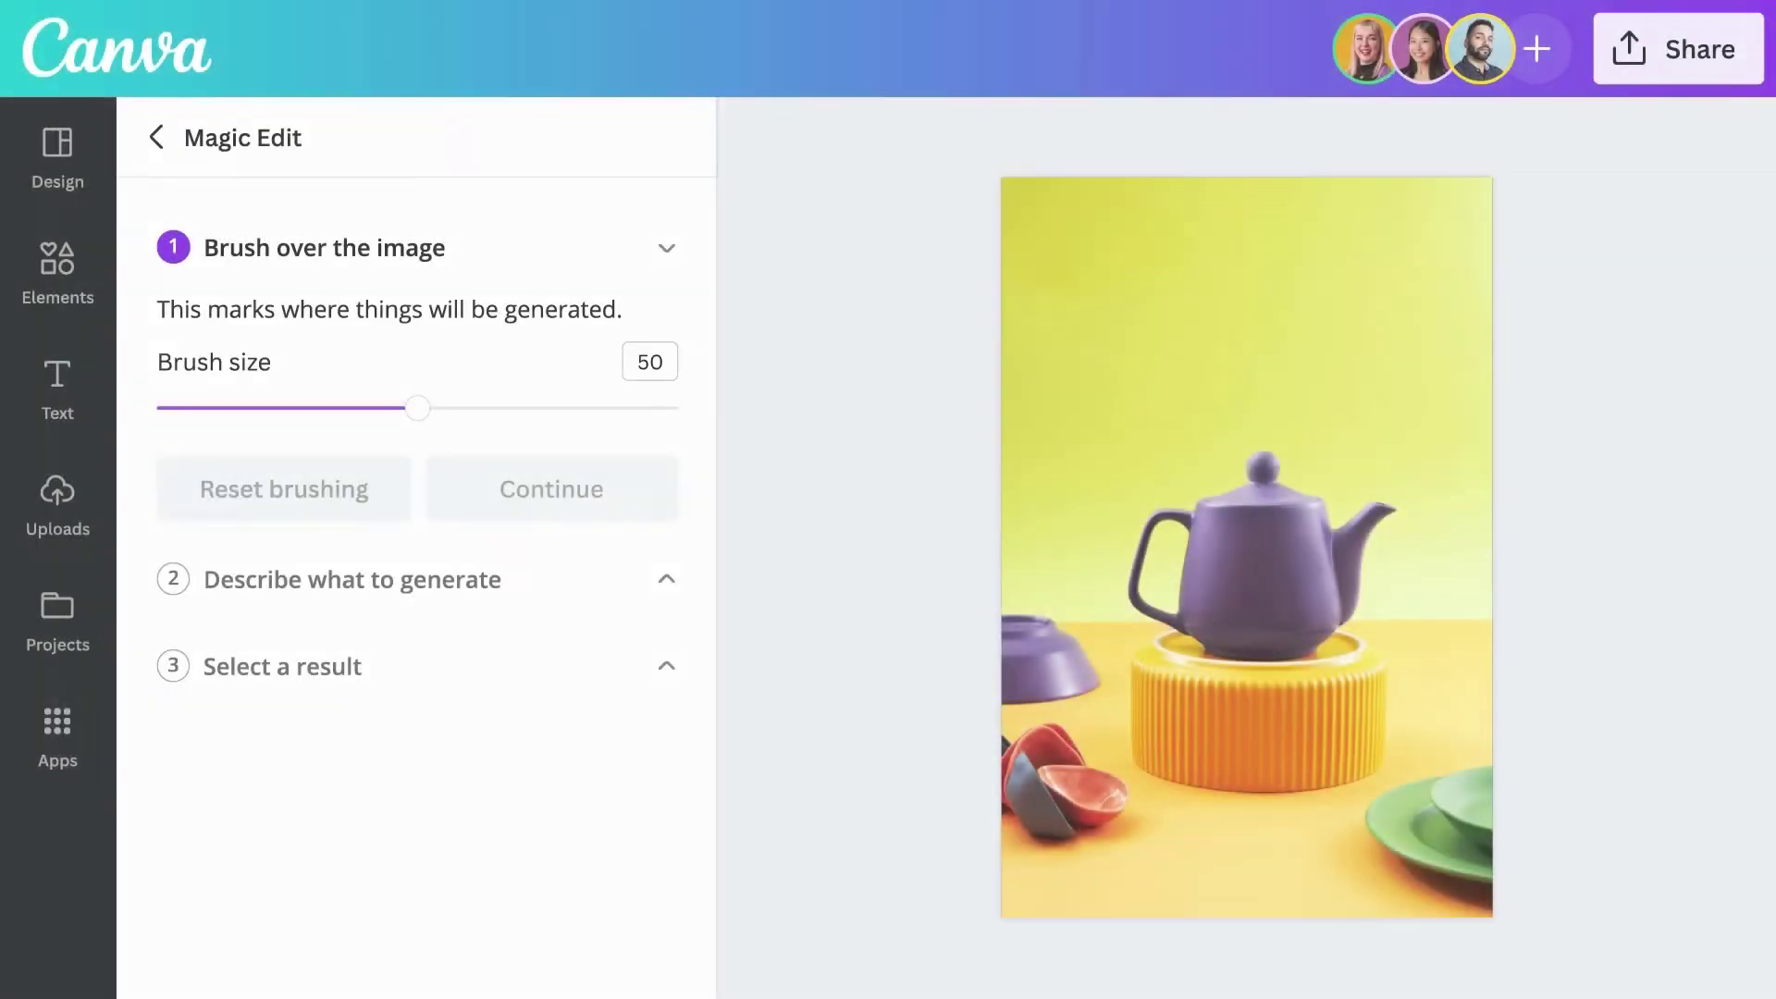
Step: Brush over the purple teapot and generate 'A bunch of purple flowers' in its place
mouse_move(1293, 443)
left_mouse_down()
mouse_move(1170, 515)
mouse_move(1205, 579)
mouse_move(1188, 651)
mouse_move(1358, 620)
left_mouse_up()
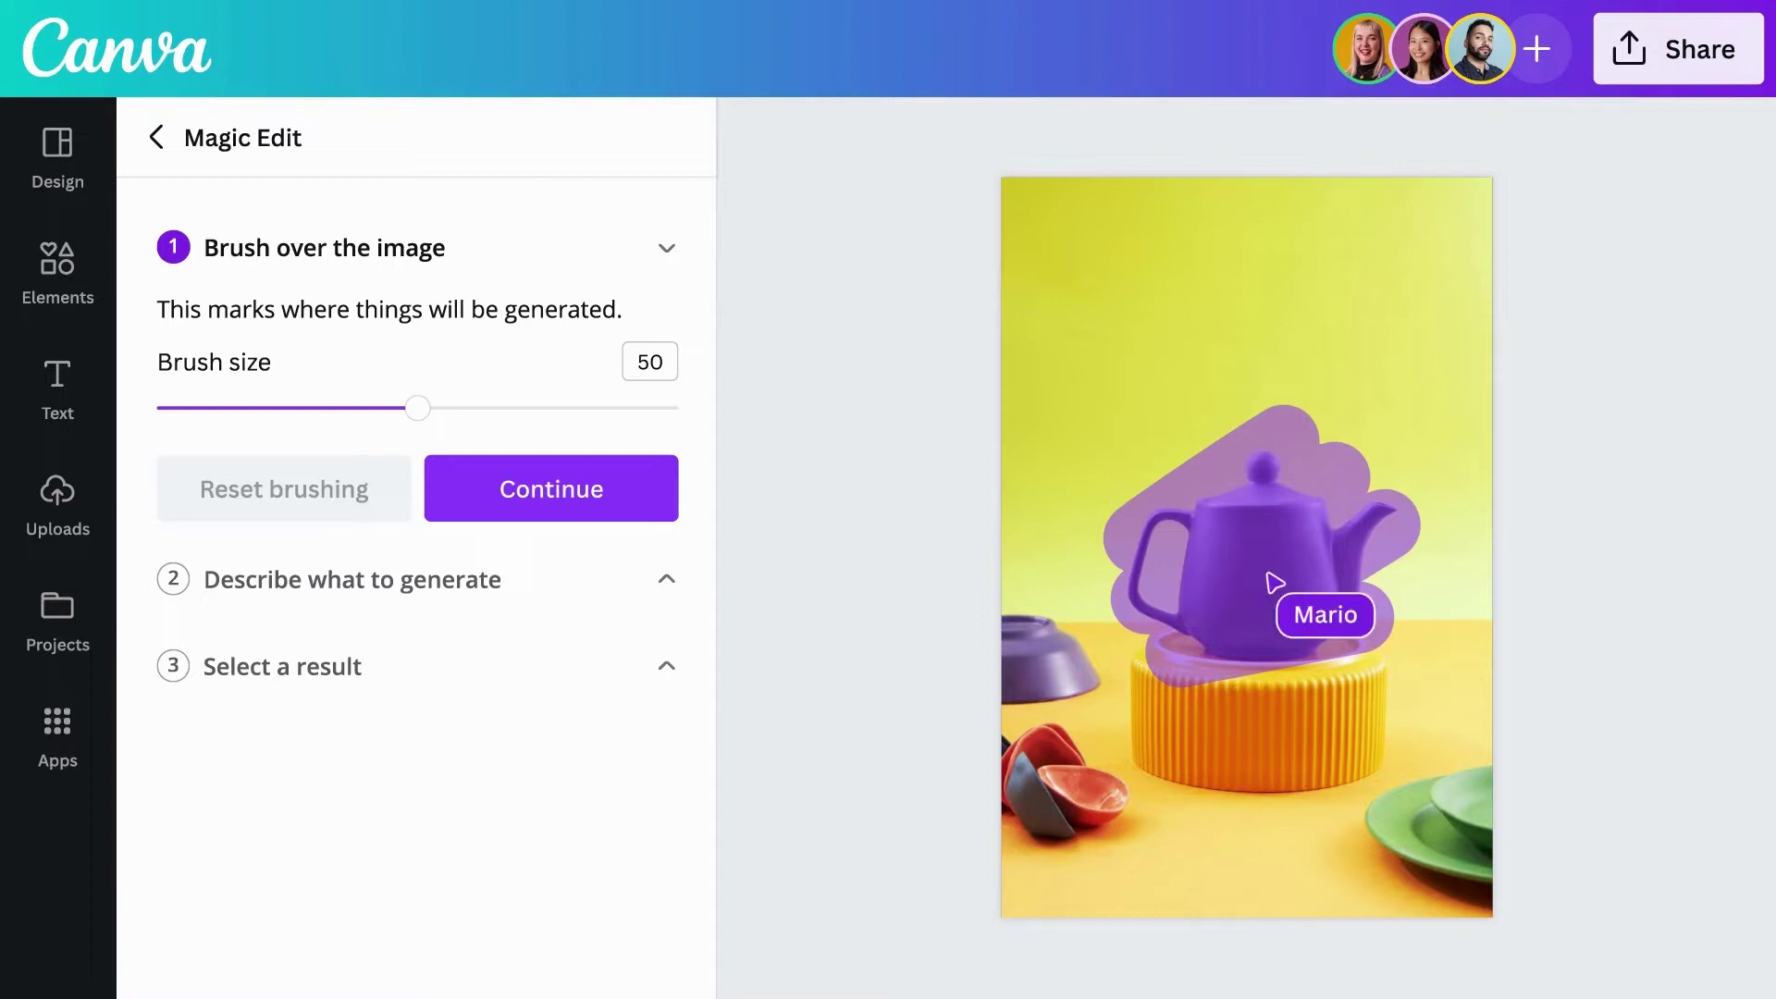
left_click(614, 491)
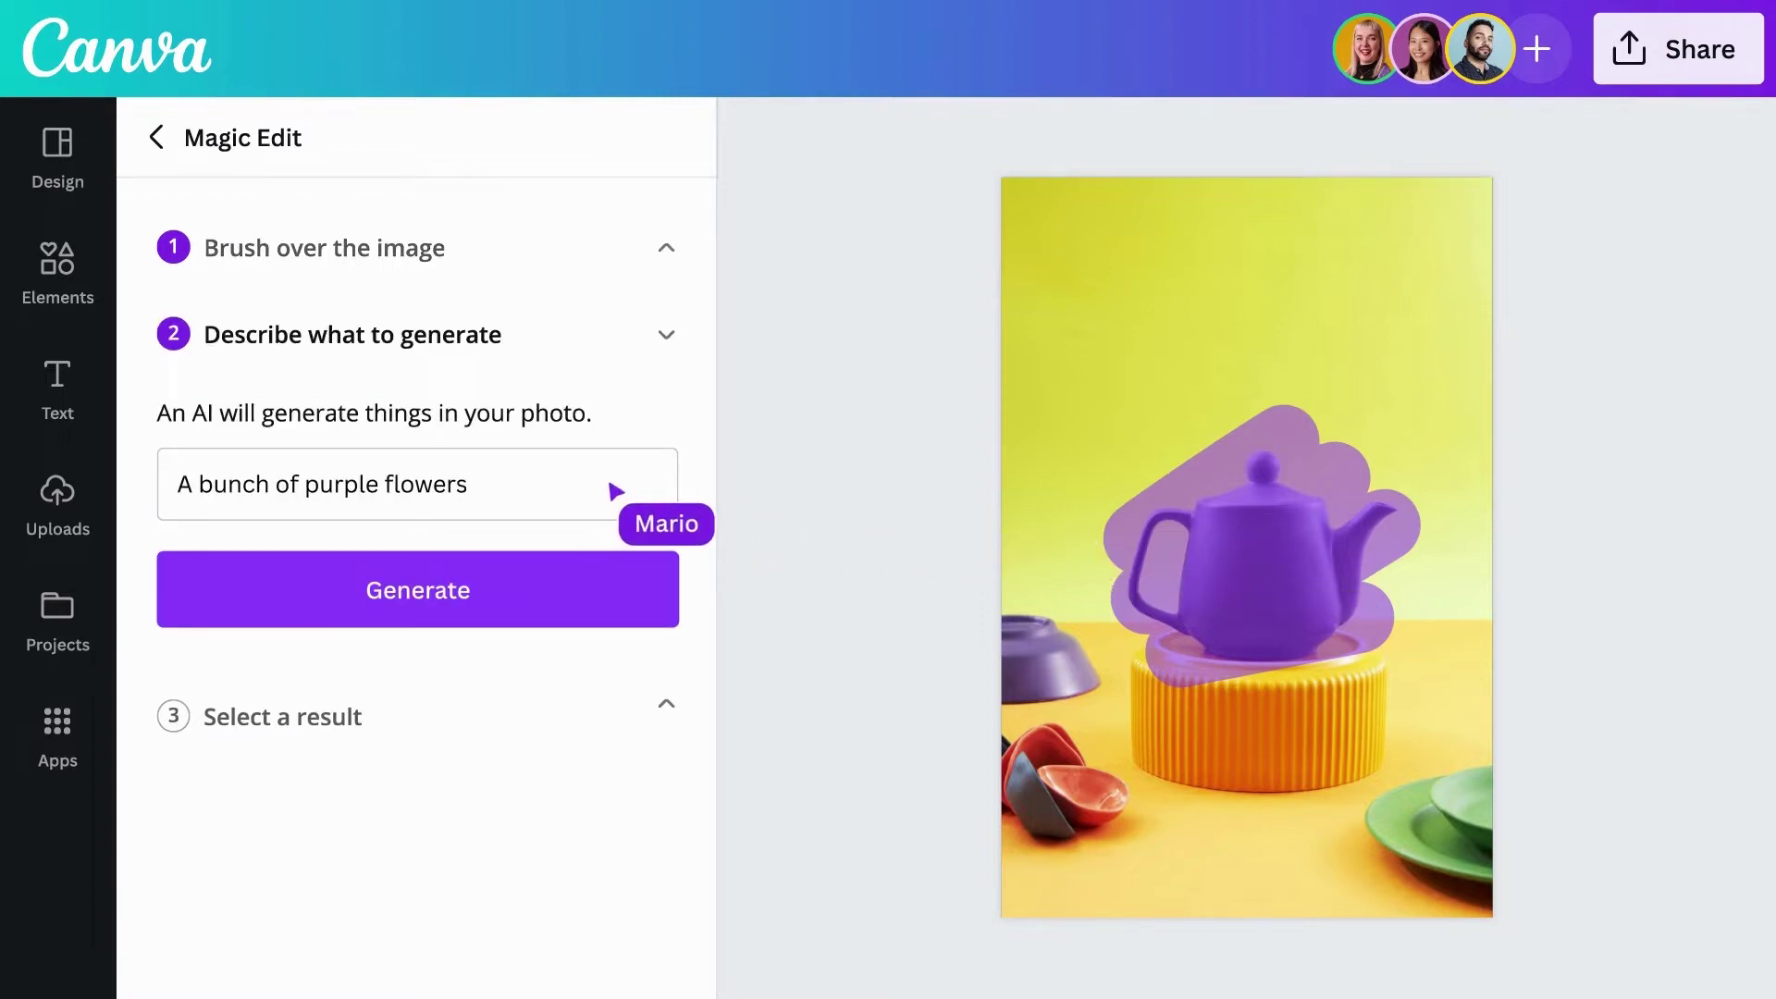
left_click(497, 588)
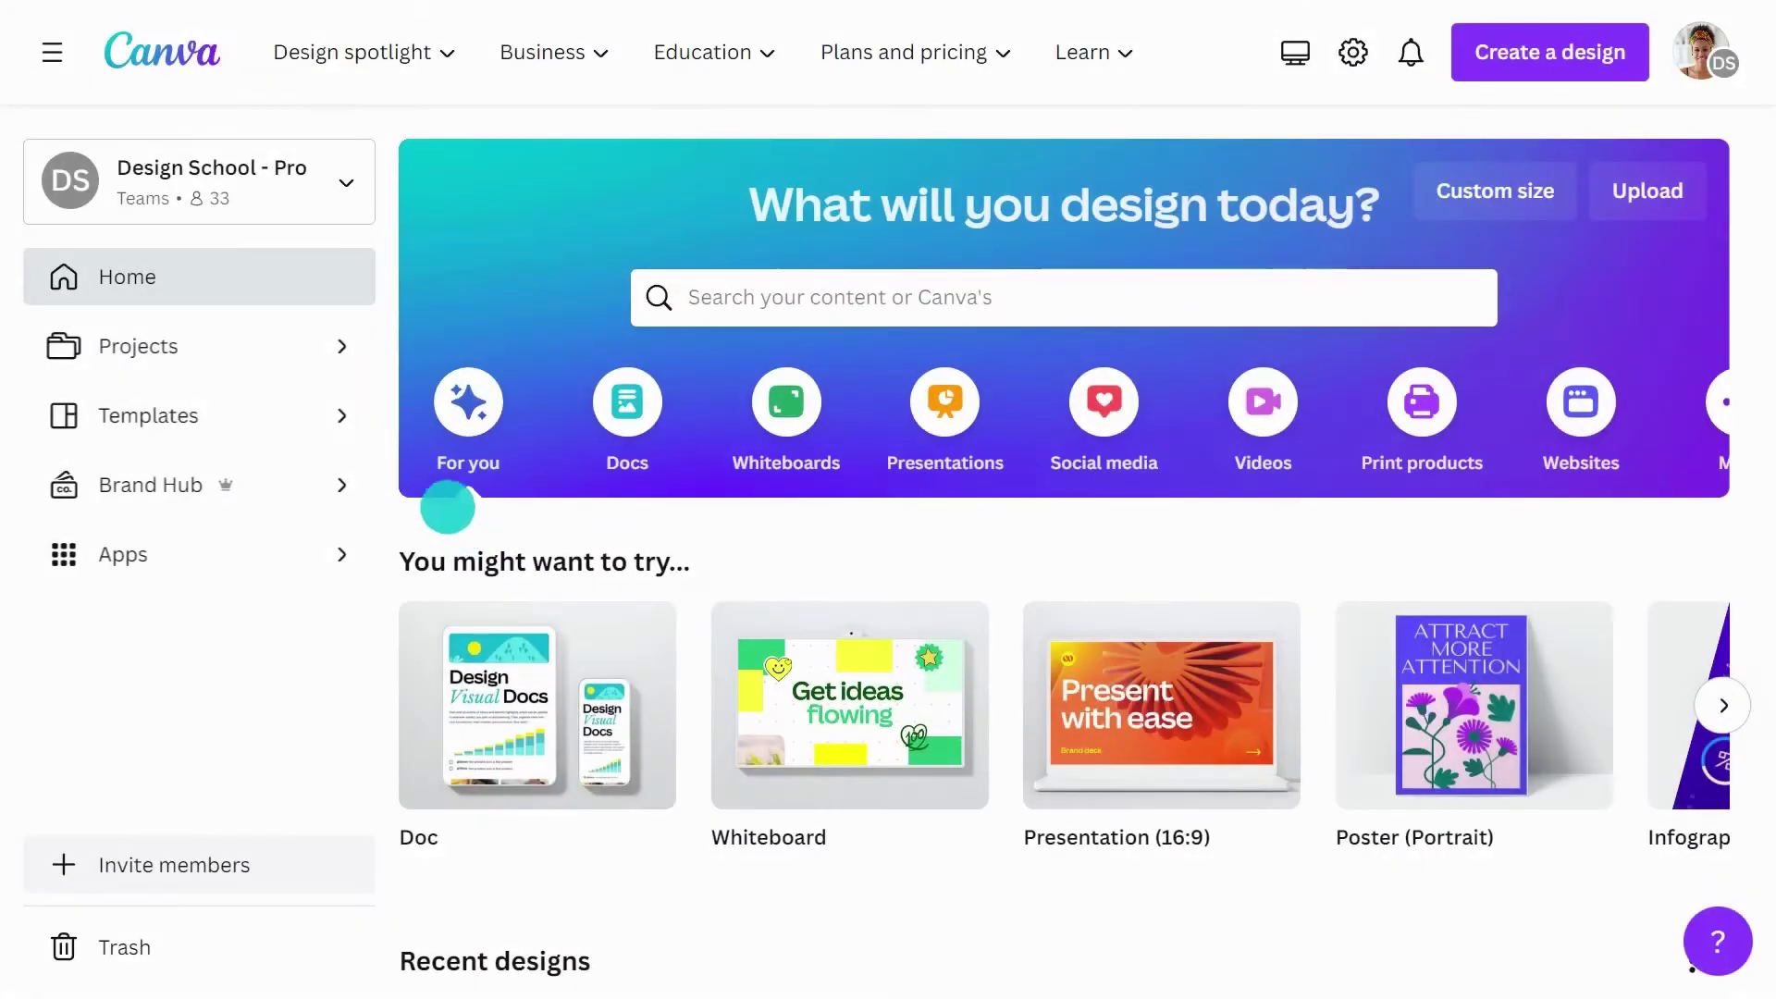
Step: Open the Pool Lifestyle Drink photo from the Images section of Projects
left_click(350, 361)
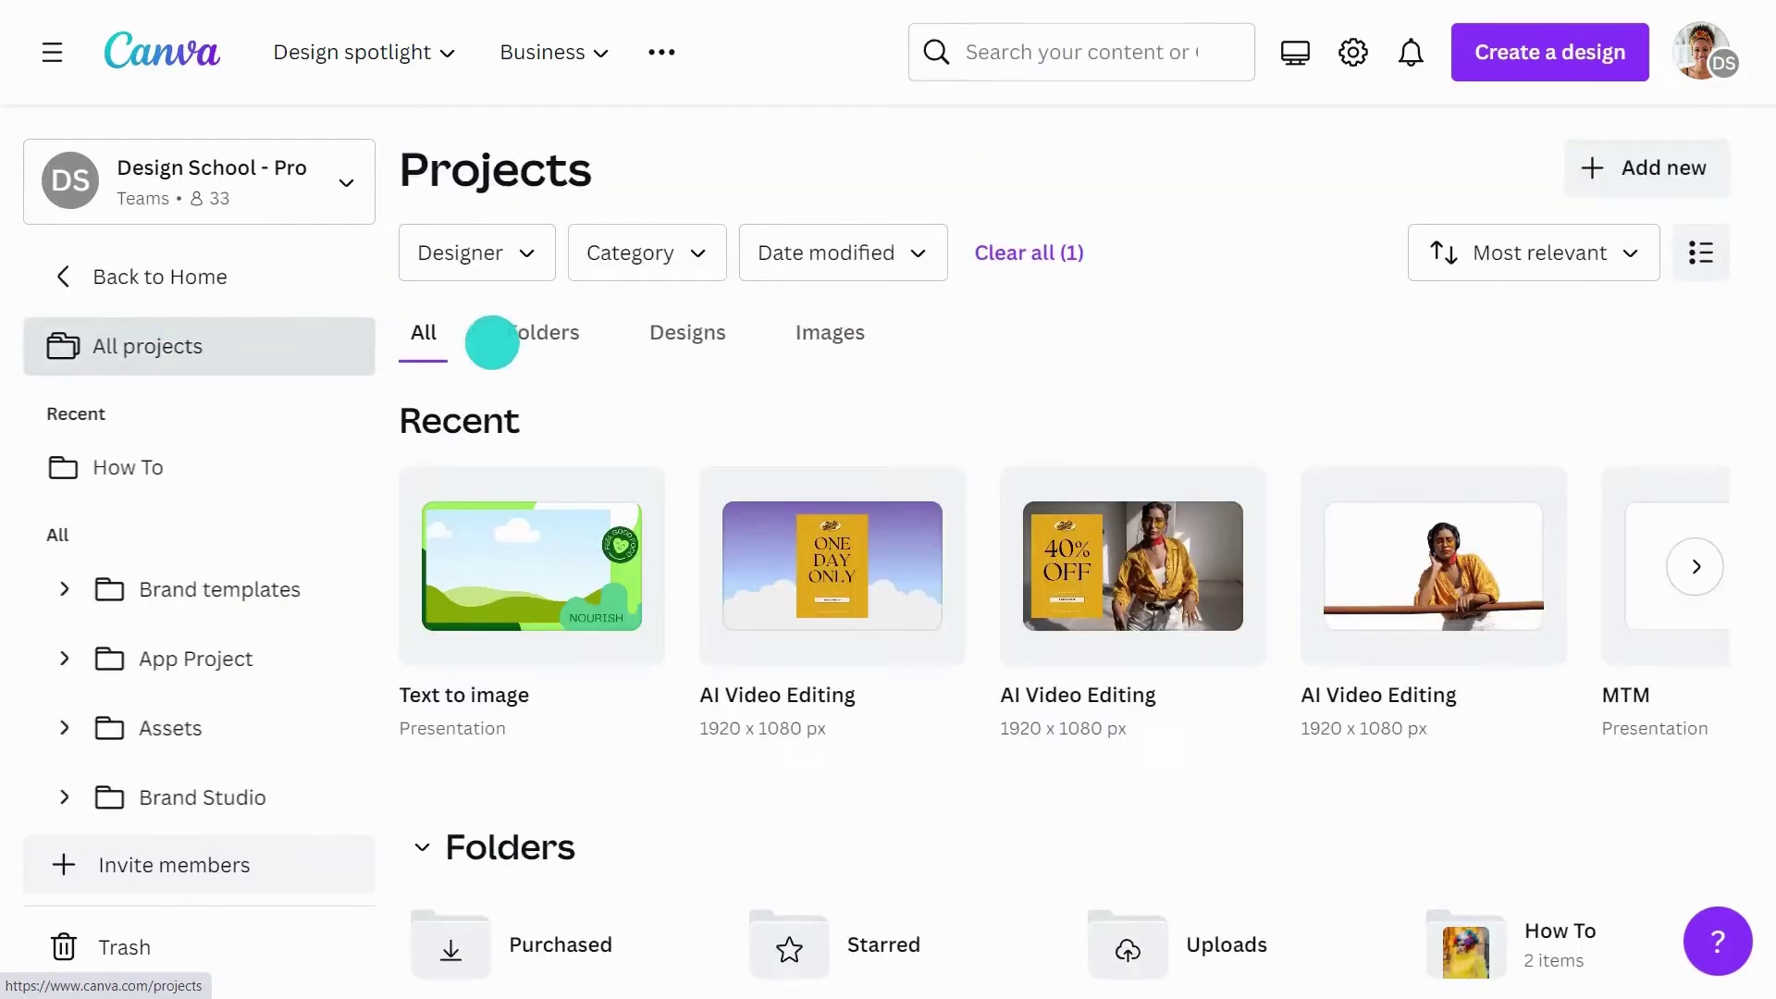
left_click(828, 344)
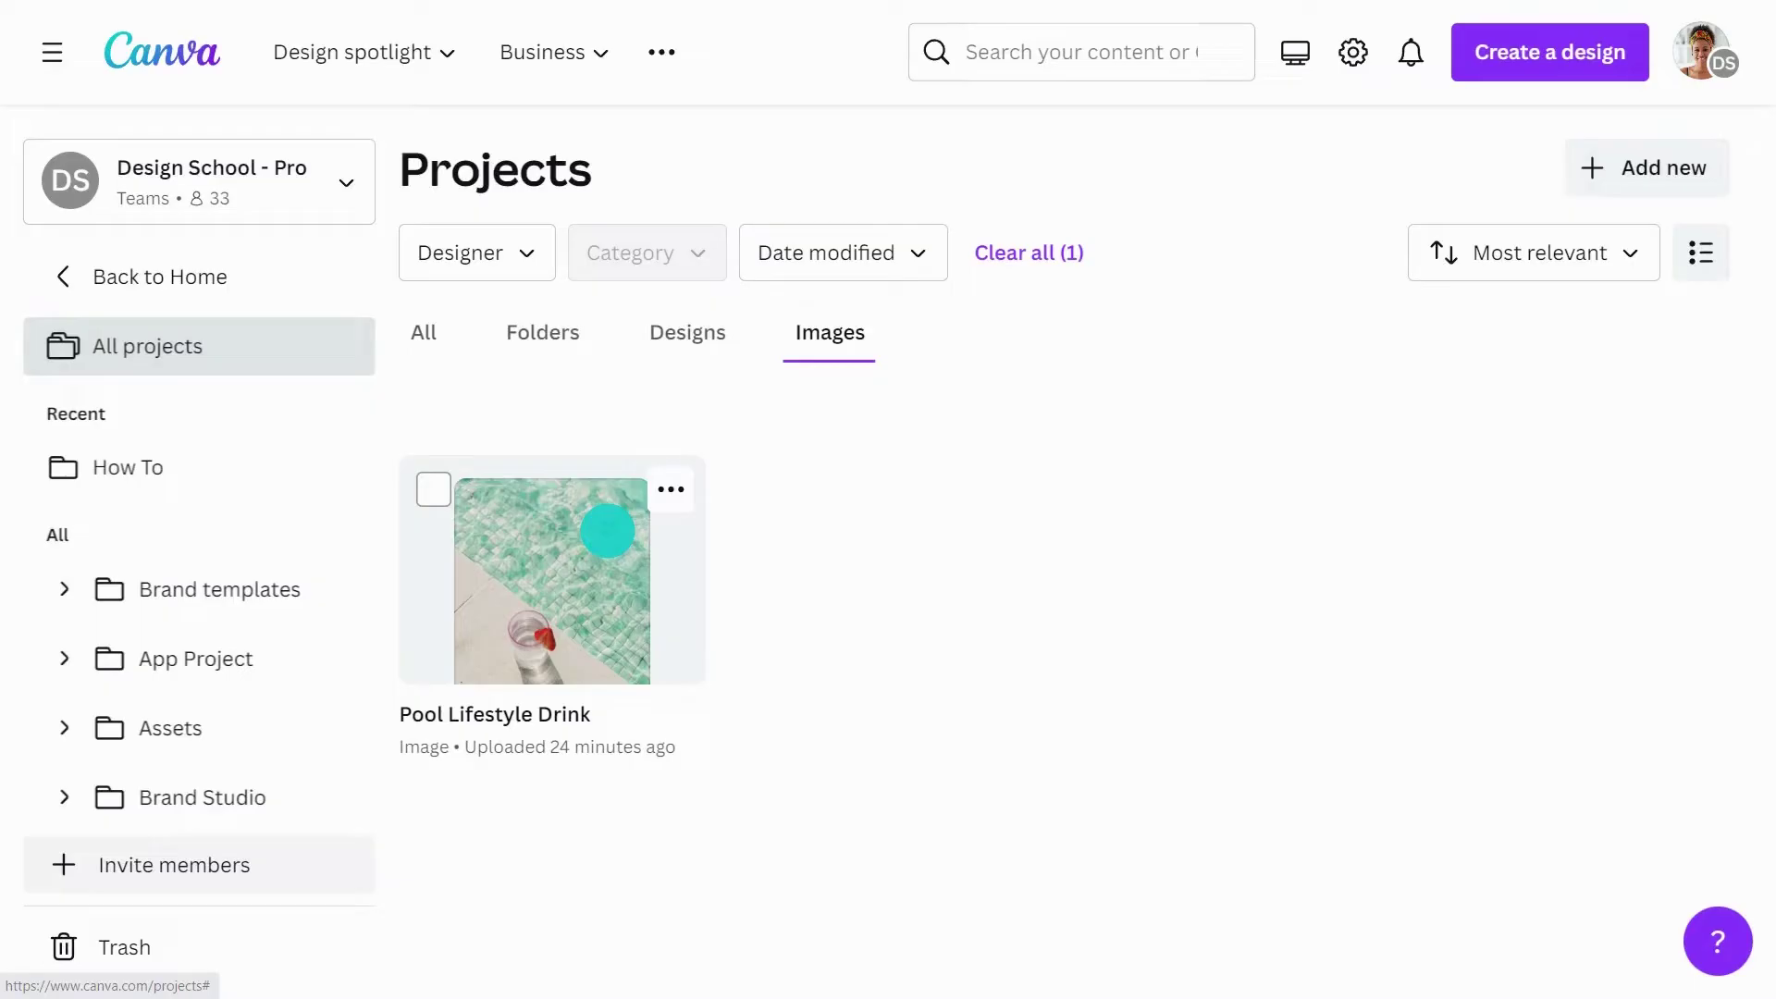
left_click(607, 531)
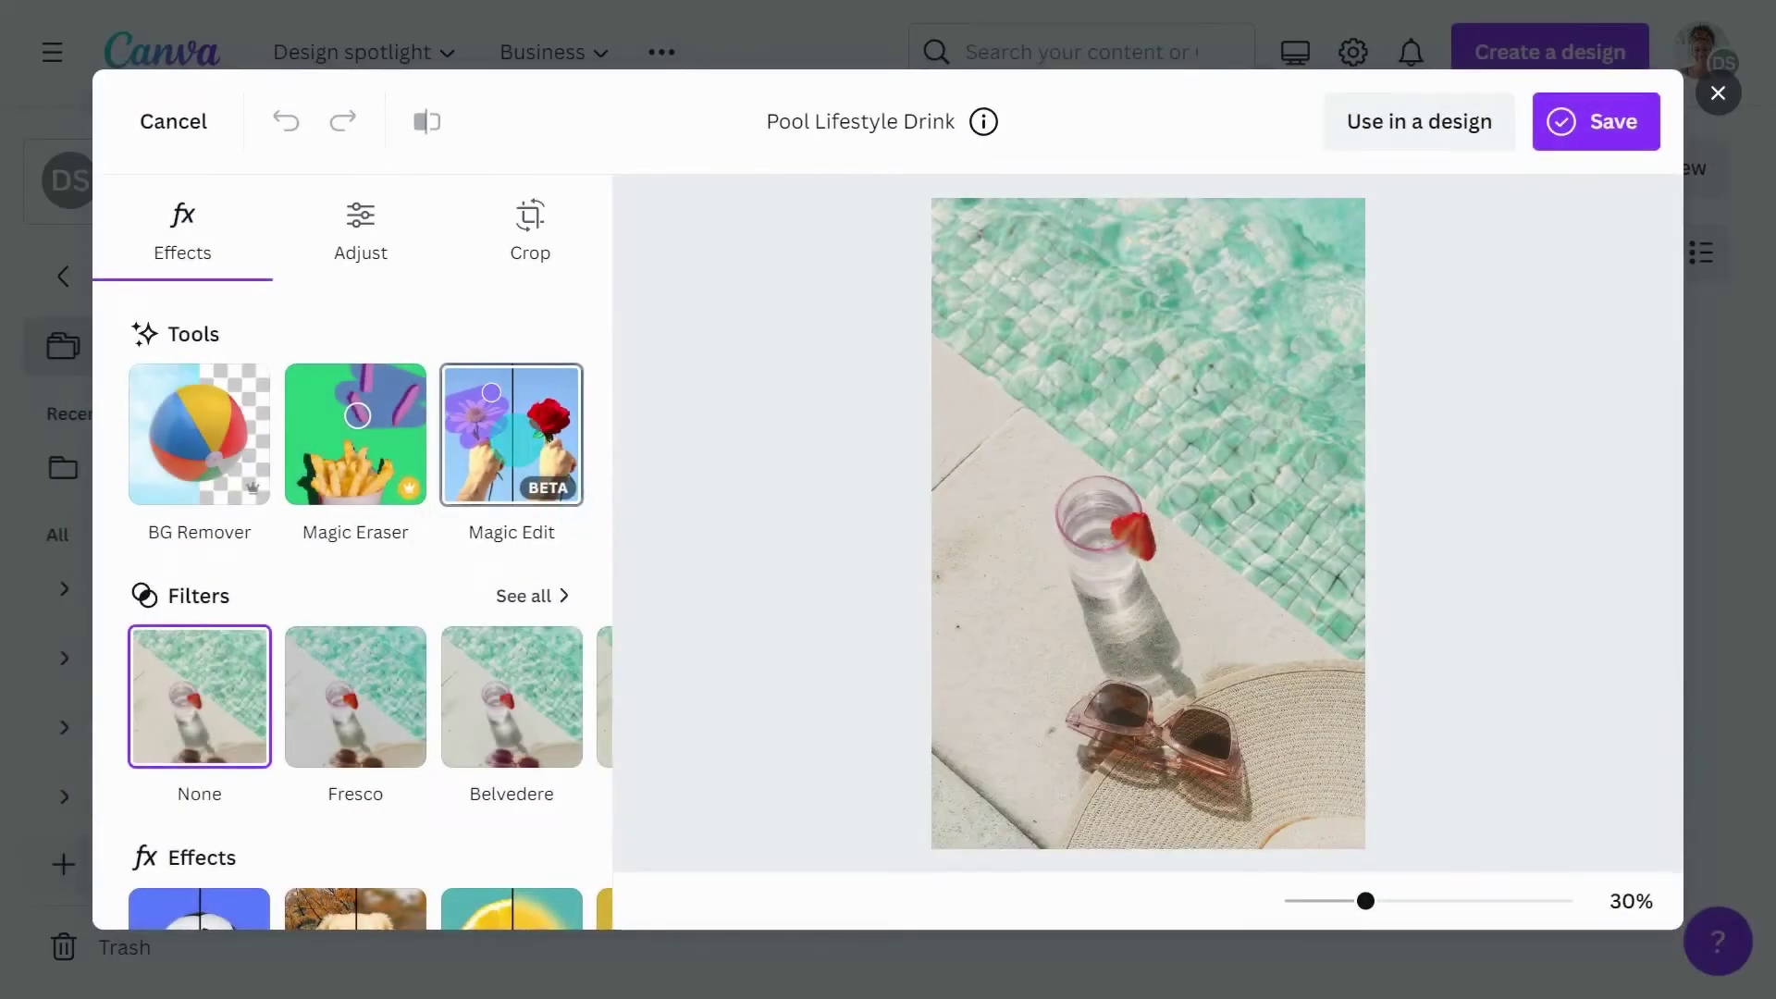
Step: Start Magic Edit with brush size 20 at 52% zoom, brushing over the glass and its shadow
left_click(513, 436)
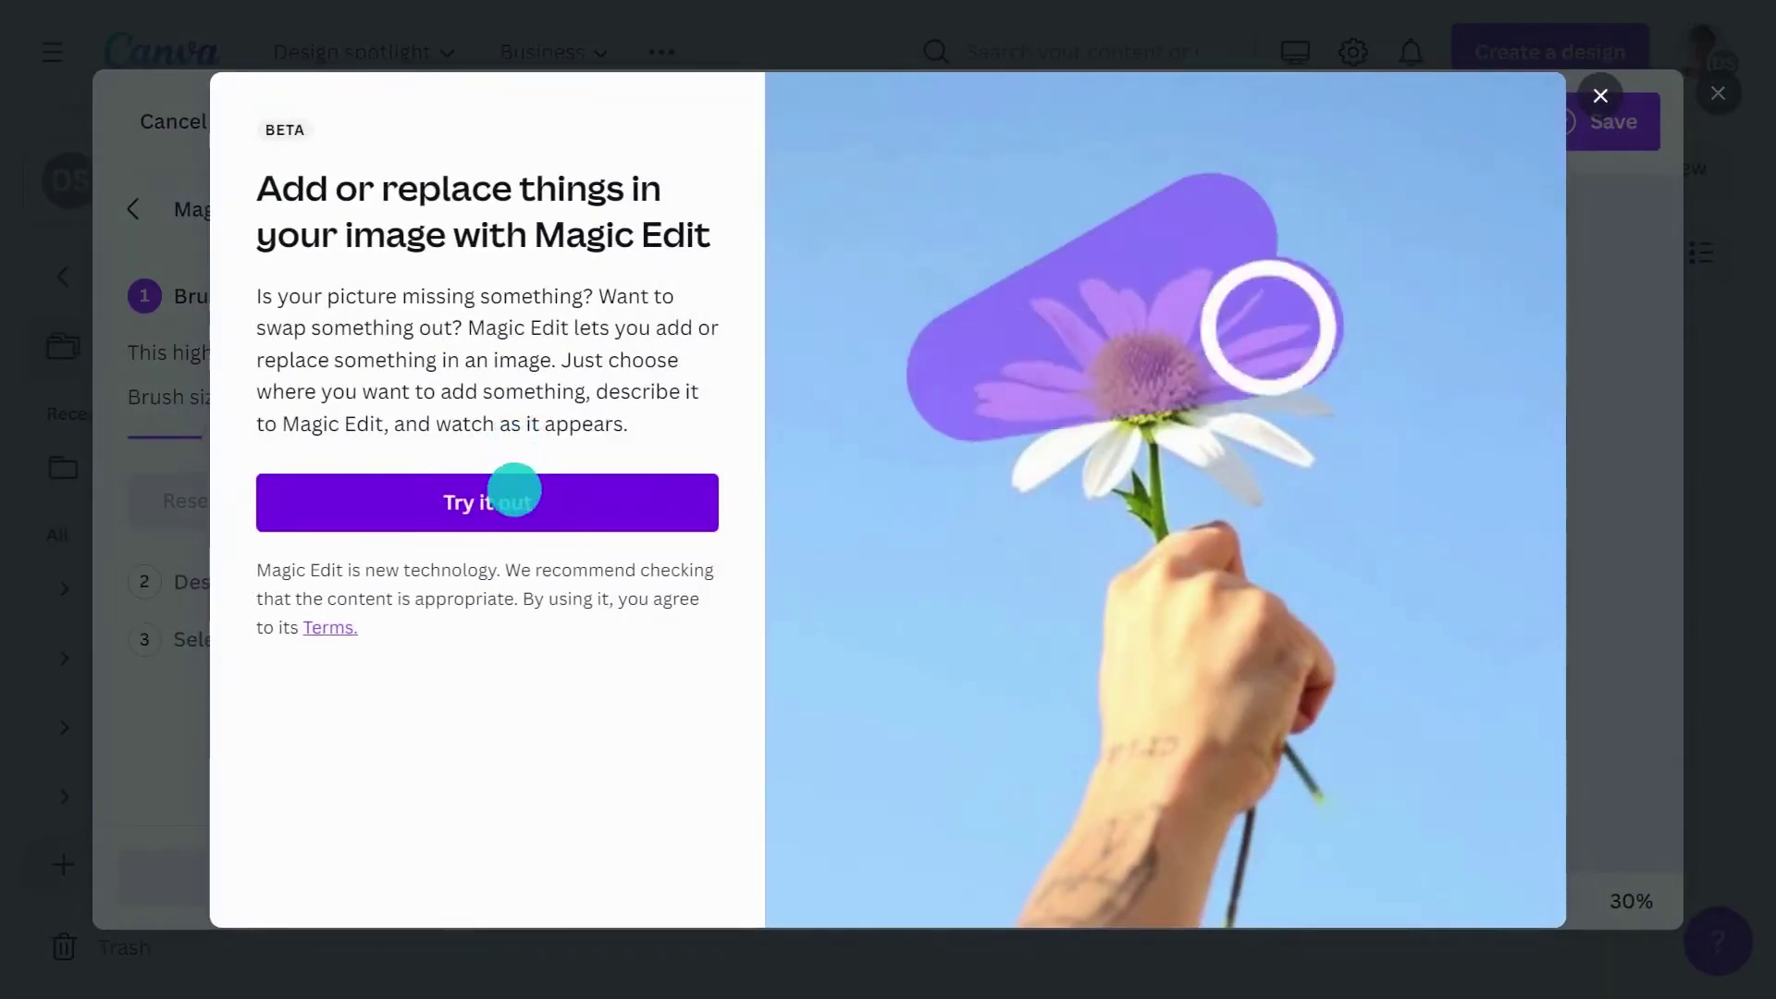
left_click(511, 487)
mouse_move(220, 438)
left_mouse_down()
mouse_move(412, 448)
mouse_move(213, 440)
left_mouse_up()
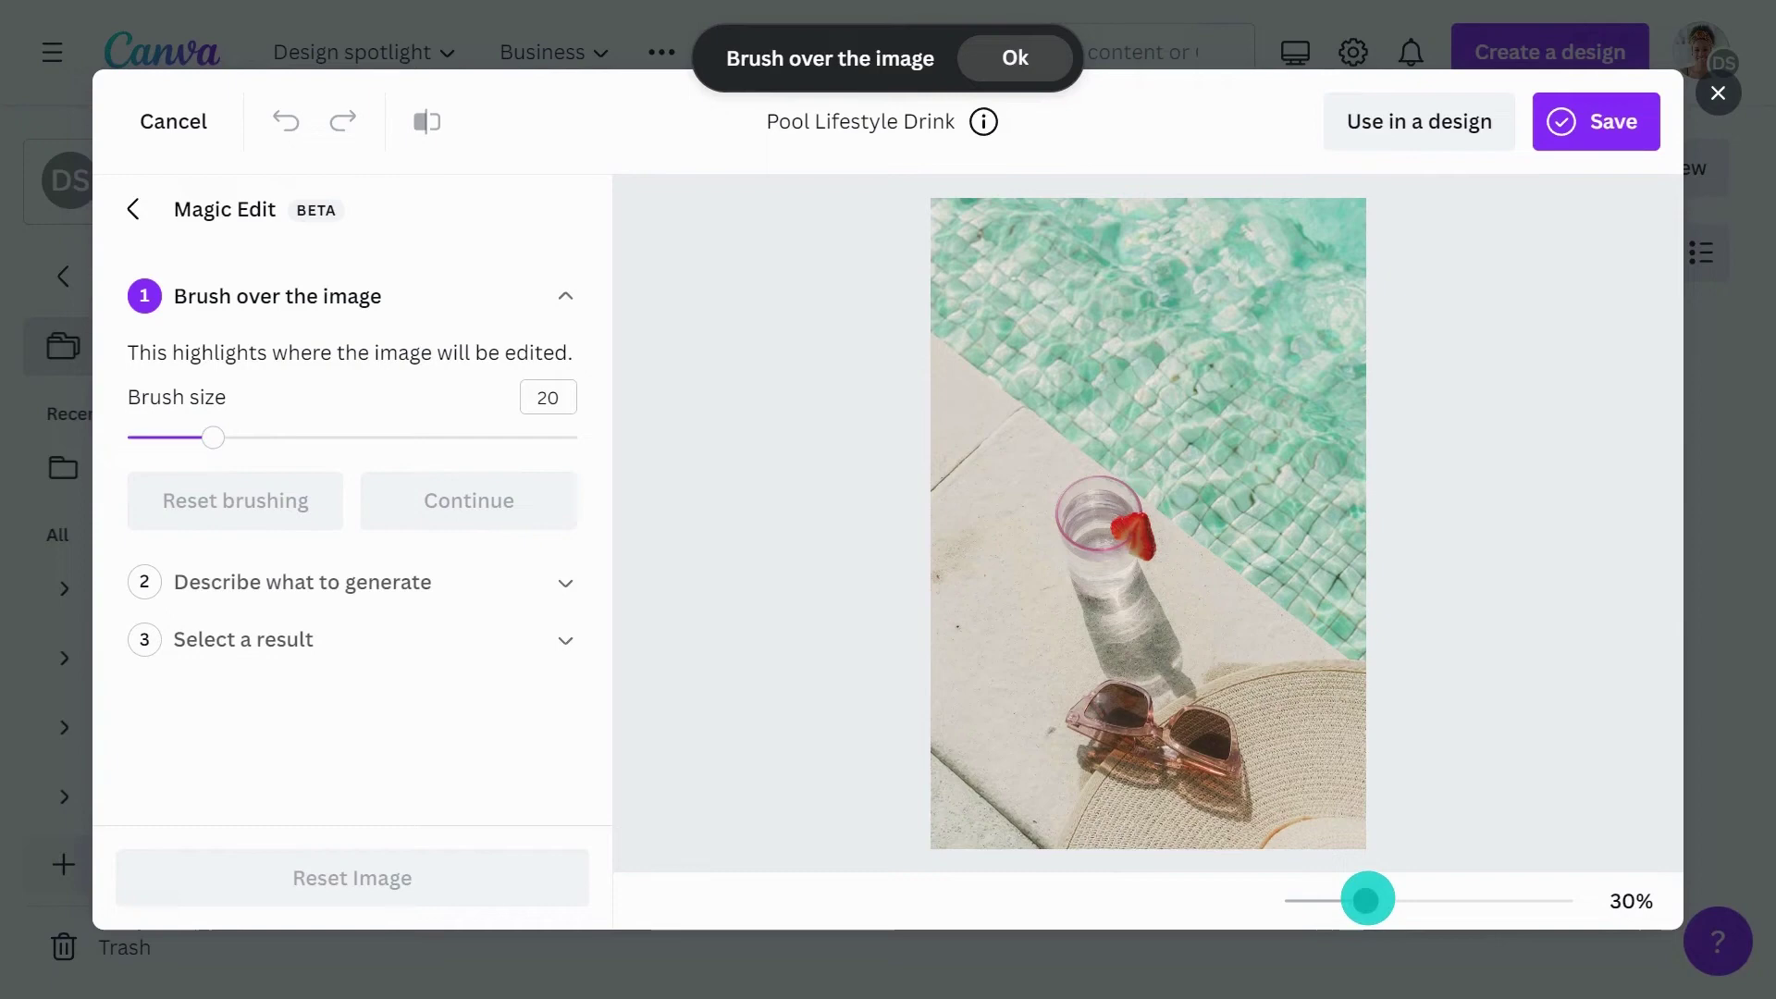
left_click_drag(1364, 900, 1407, 900)
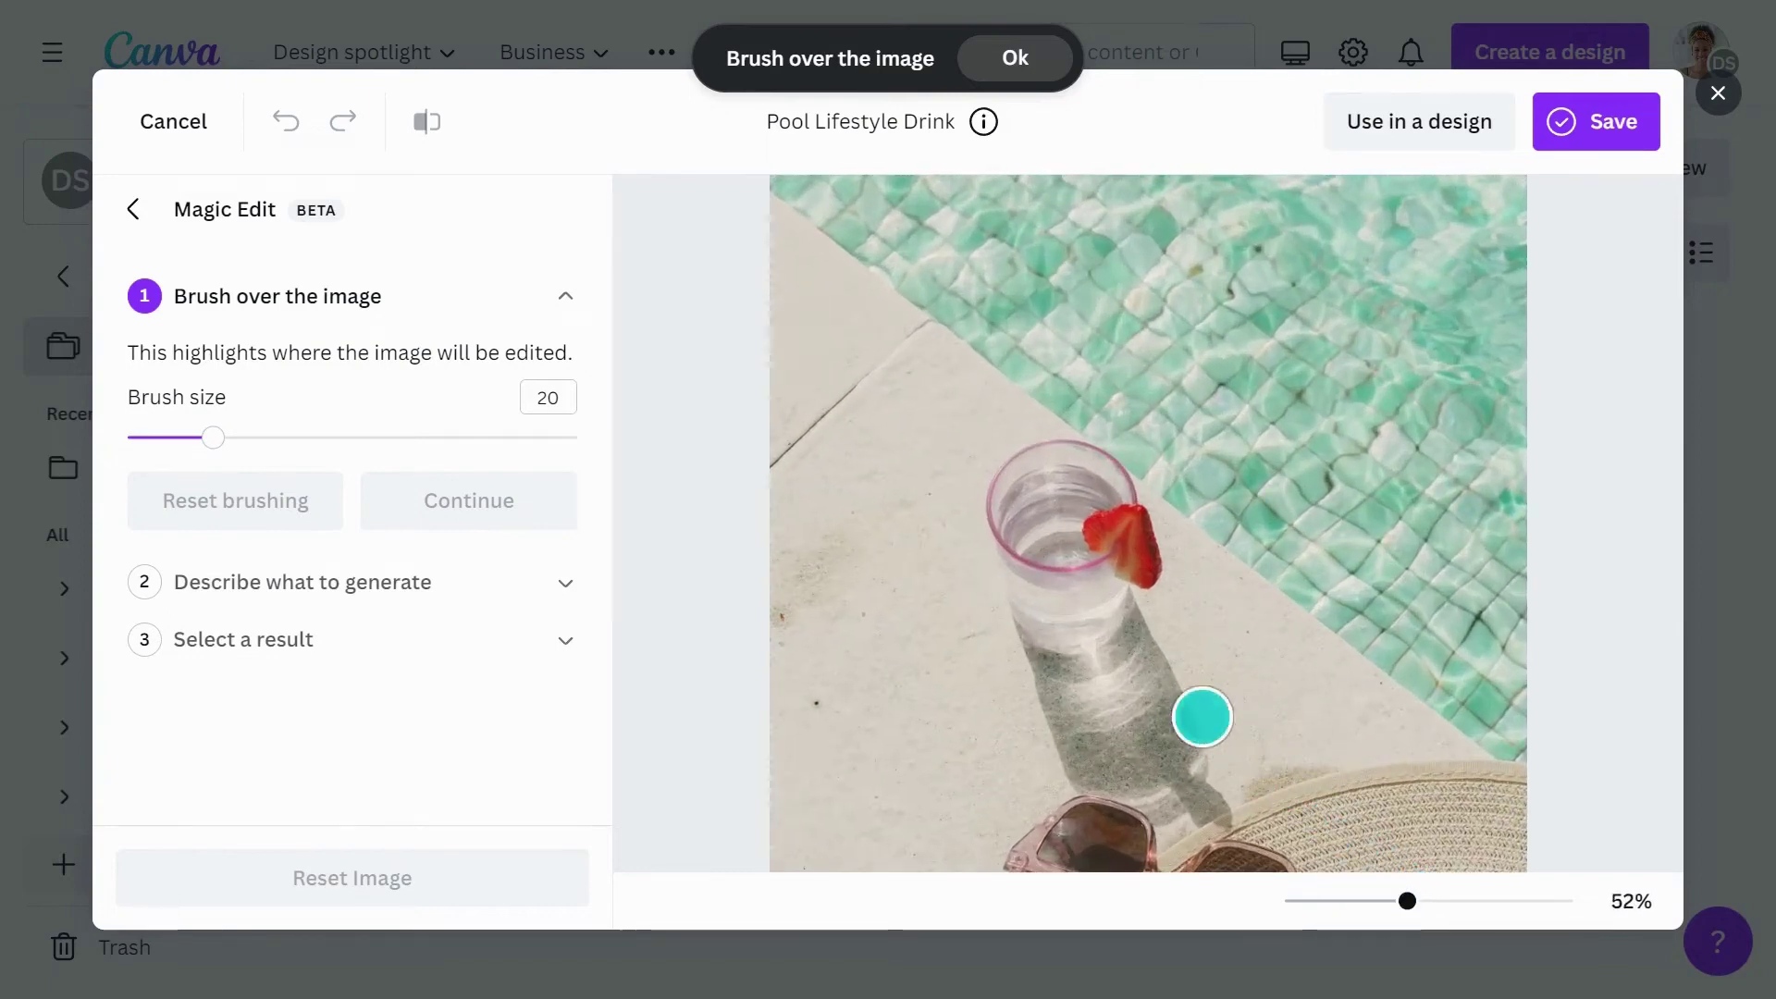
mouse_move(1190, 736)
left_mouse_down()
mouse_move(1122, 598)
mouse_move(1134, 540)
mouse_move(1103, 487)
mouse_move(1047, 458)
mouse_move(1015, 500)
mouse_move(1079, 741)
mouse_move(1202, 798)
mouse_move(1047, 541)
mouse_move(1094, 583)
left_mouse_up()
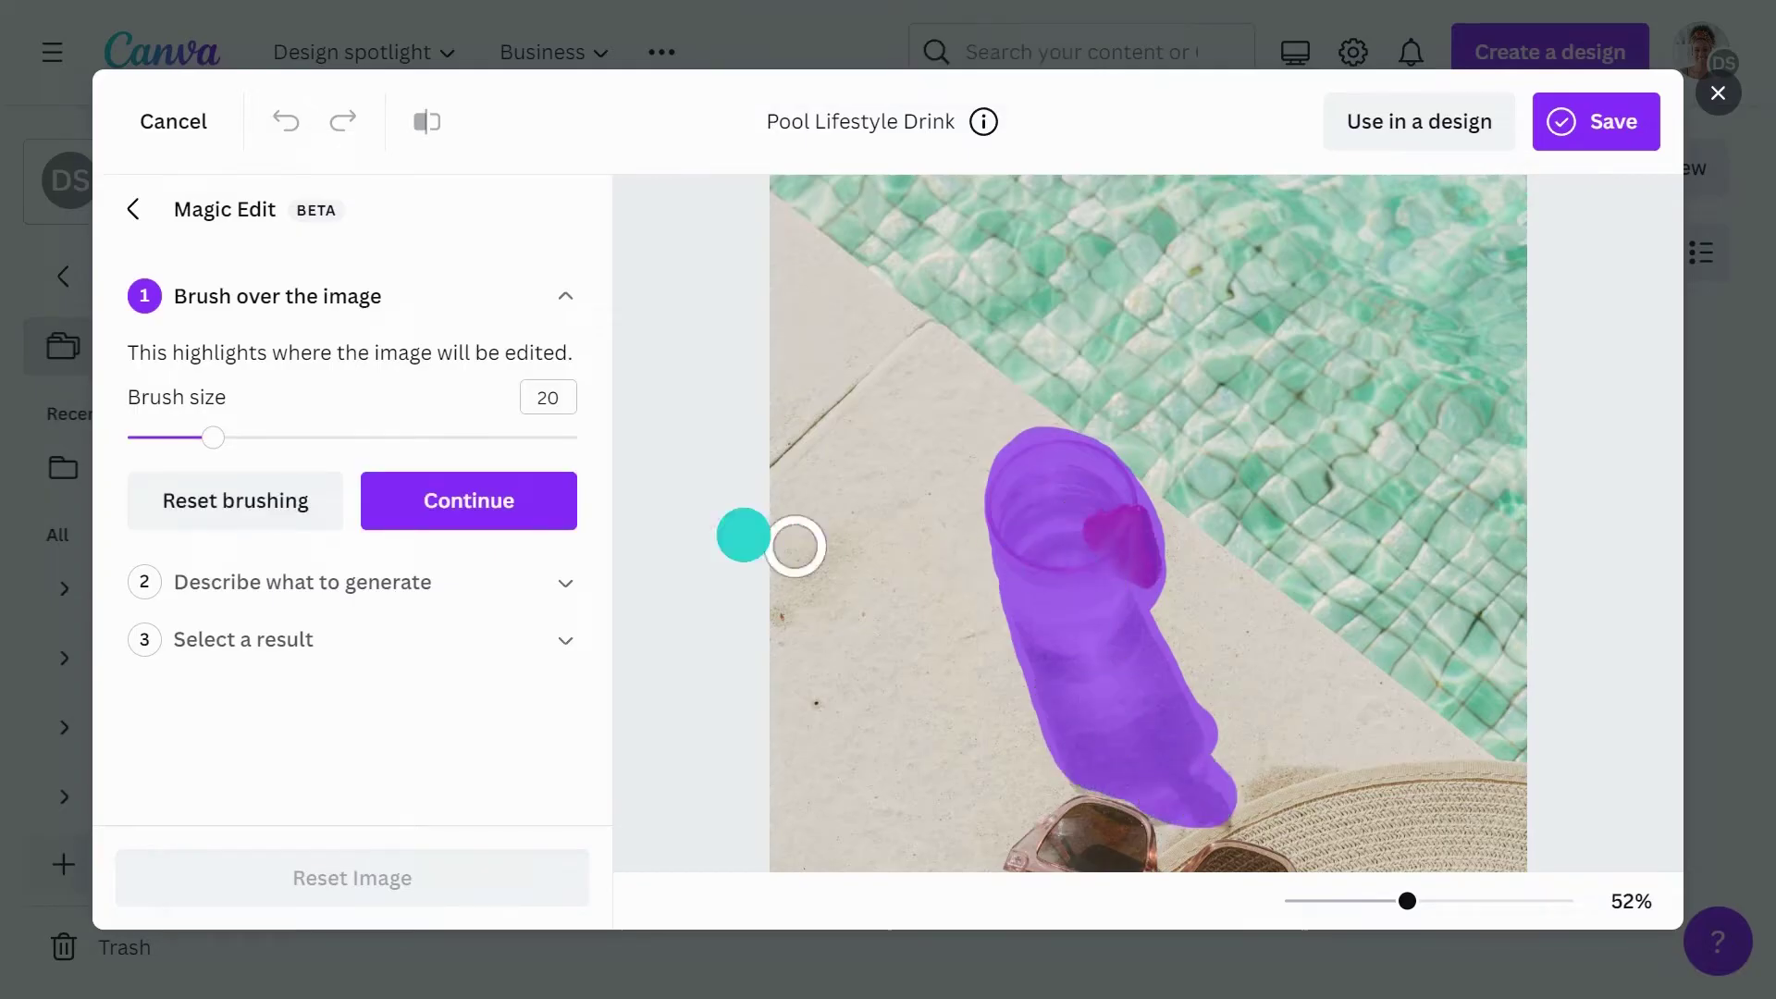
Step: Generate 'poolside cocktail' in the brushed area and pick the mint-garnished result over the orange-slice one
left_click(527, 503)
type("poolside cock")
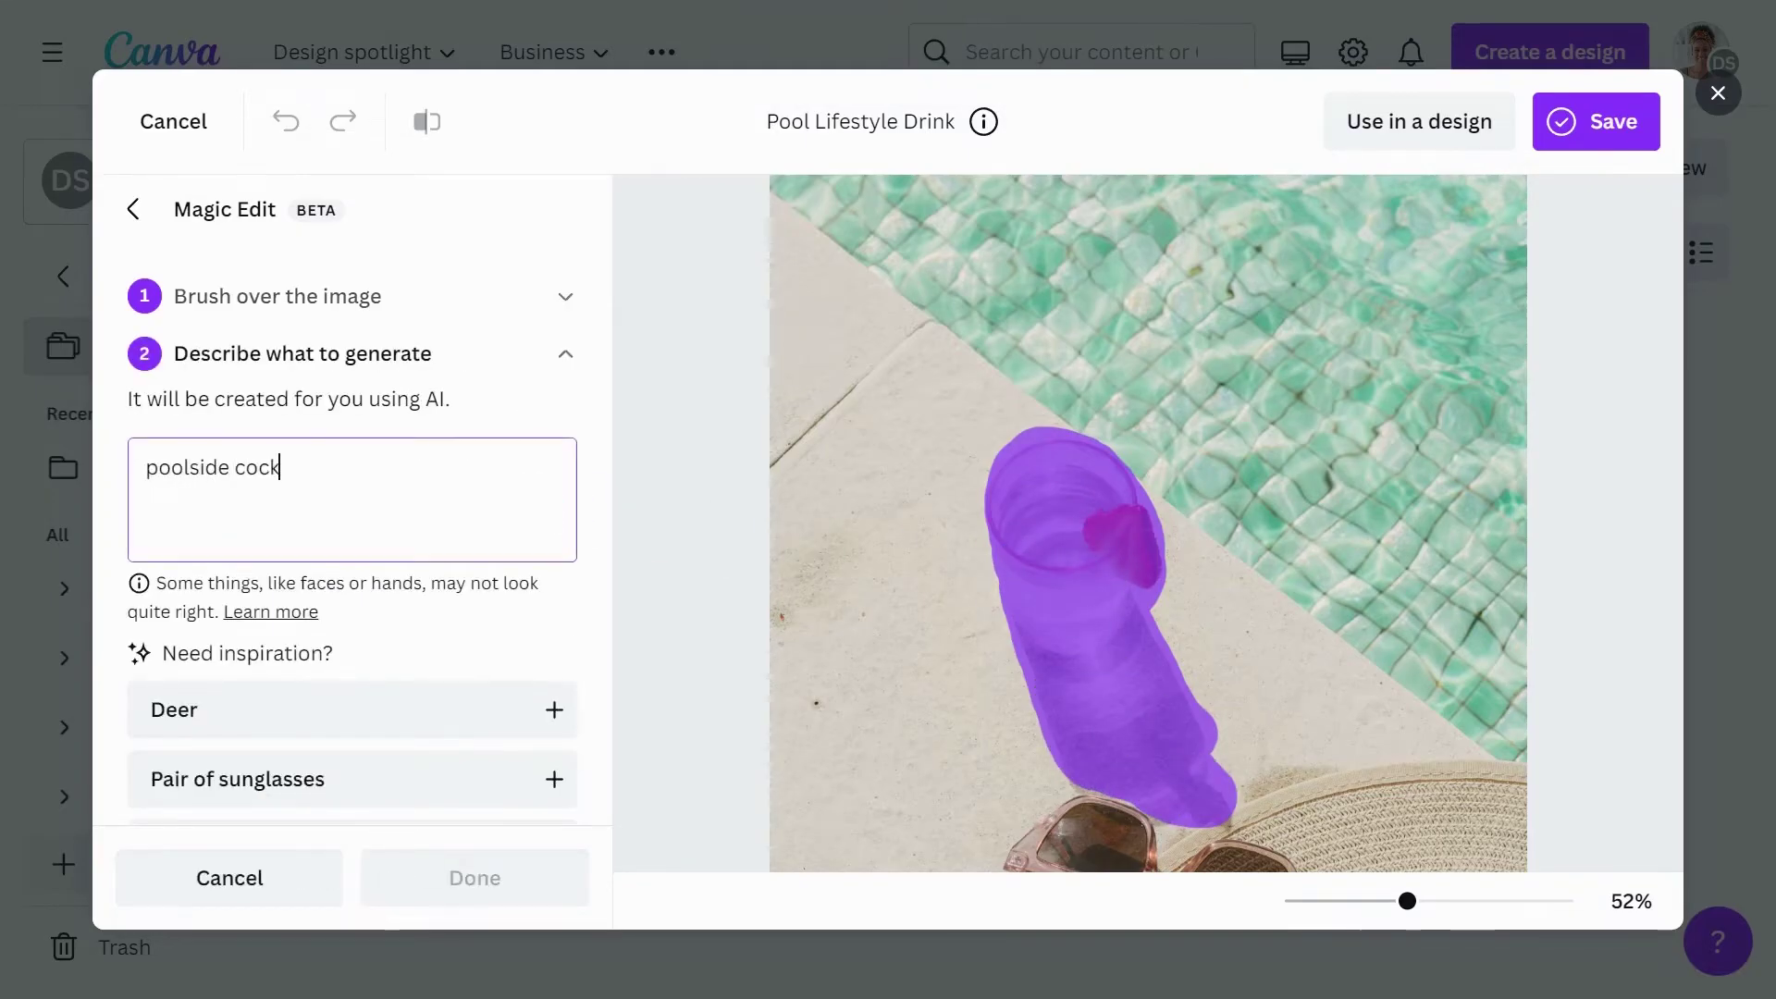
type("tail")
scroll(528, 503, "down", 2)
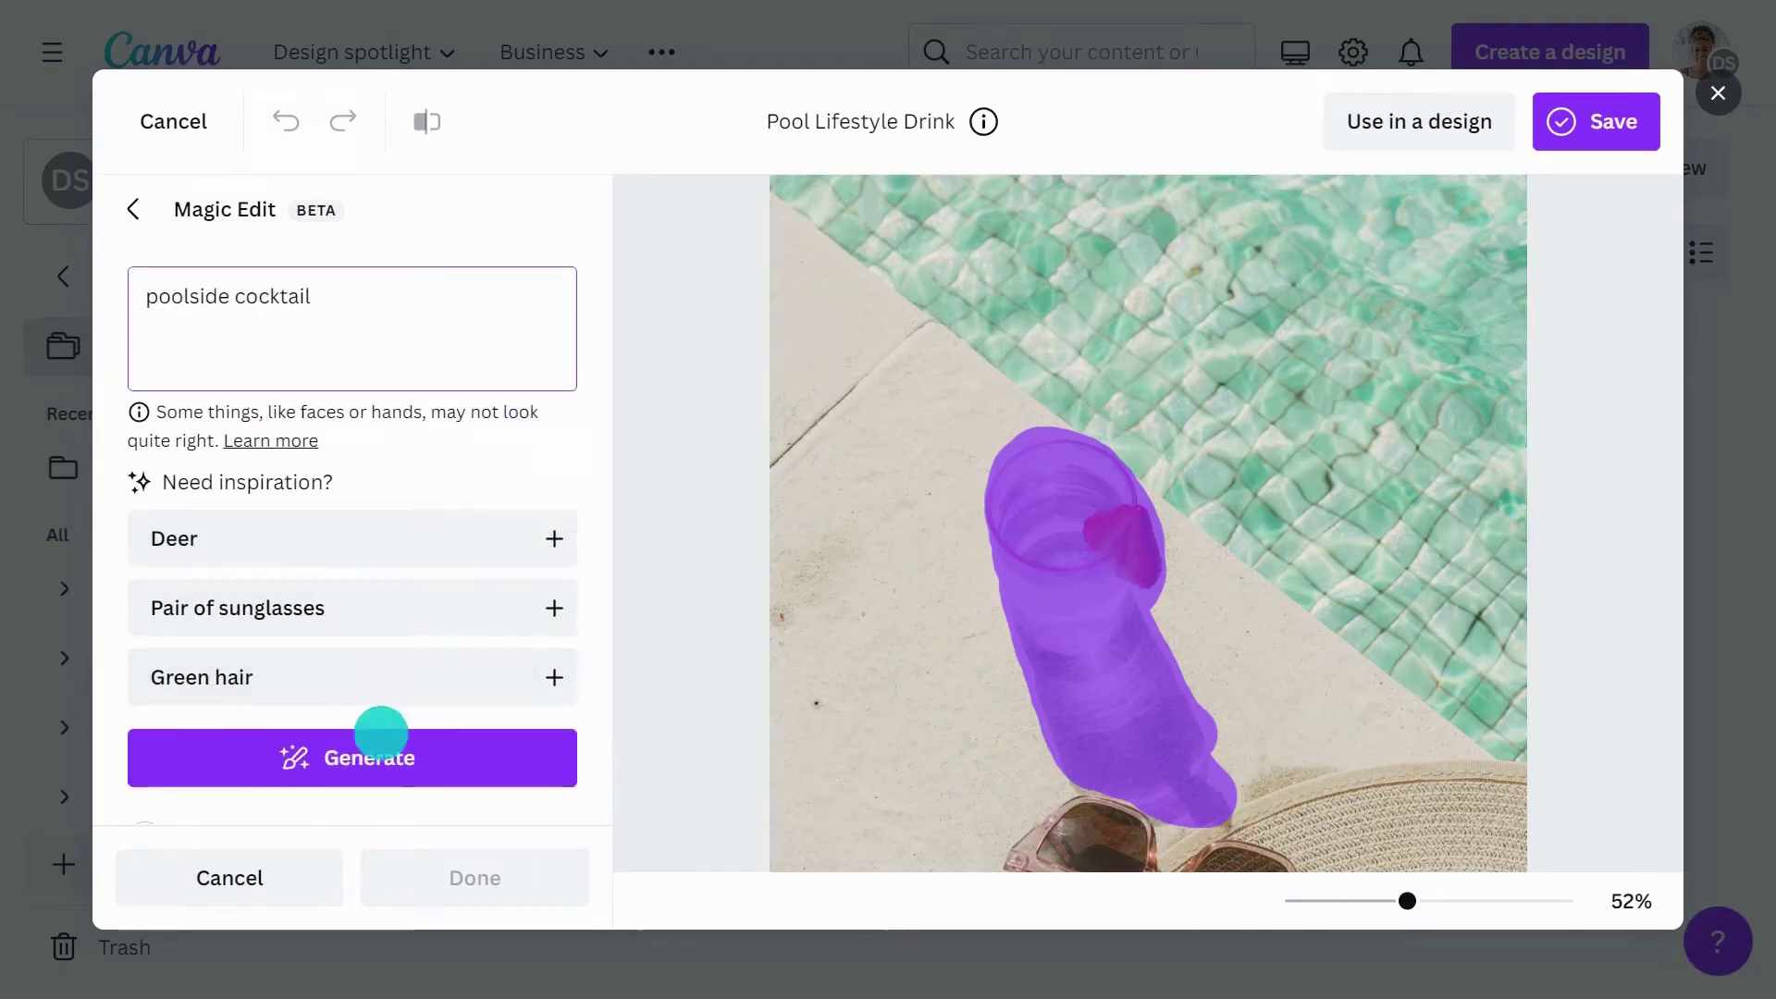
left_click(369, 749)
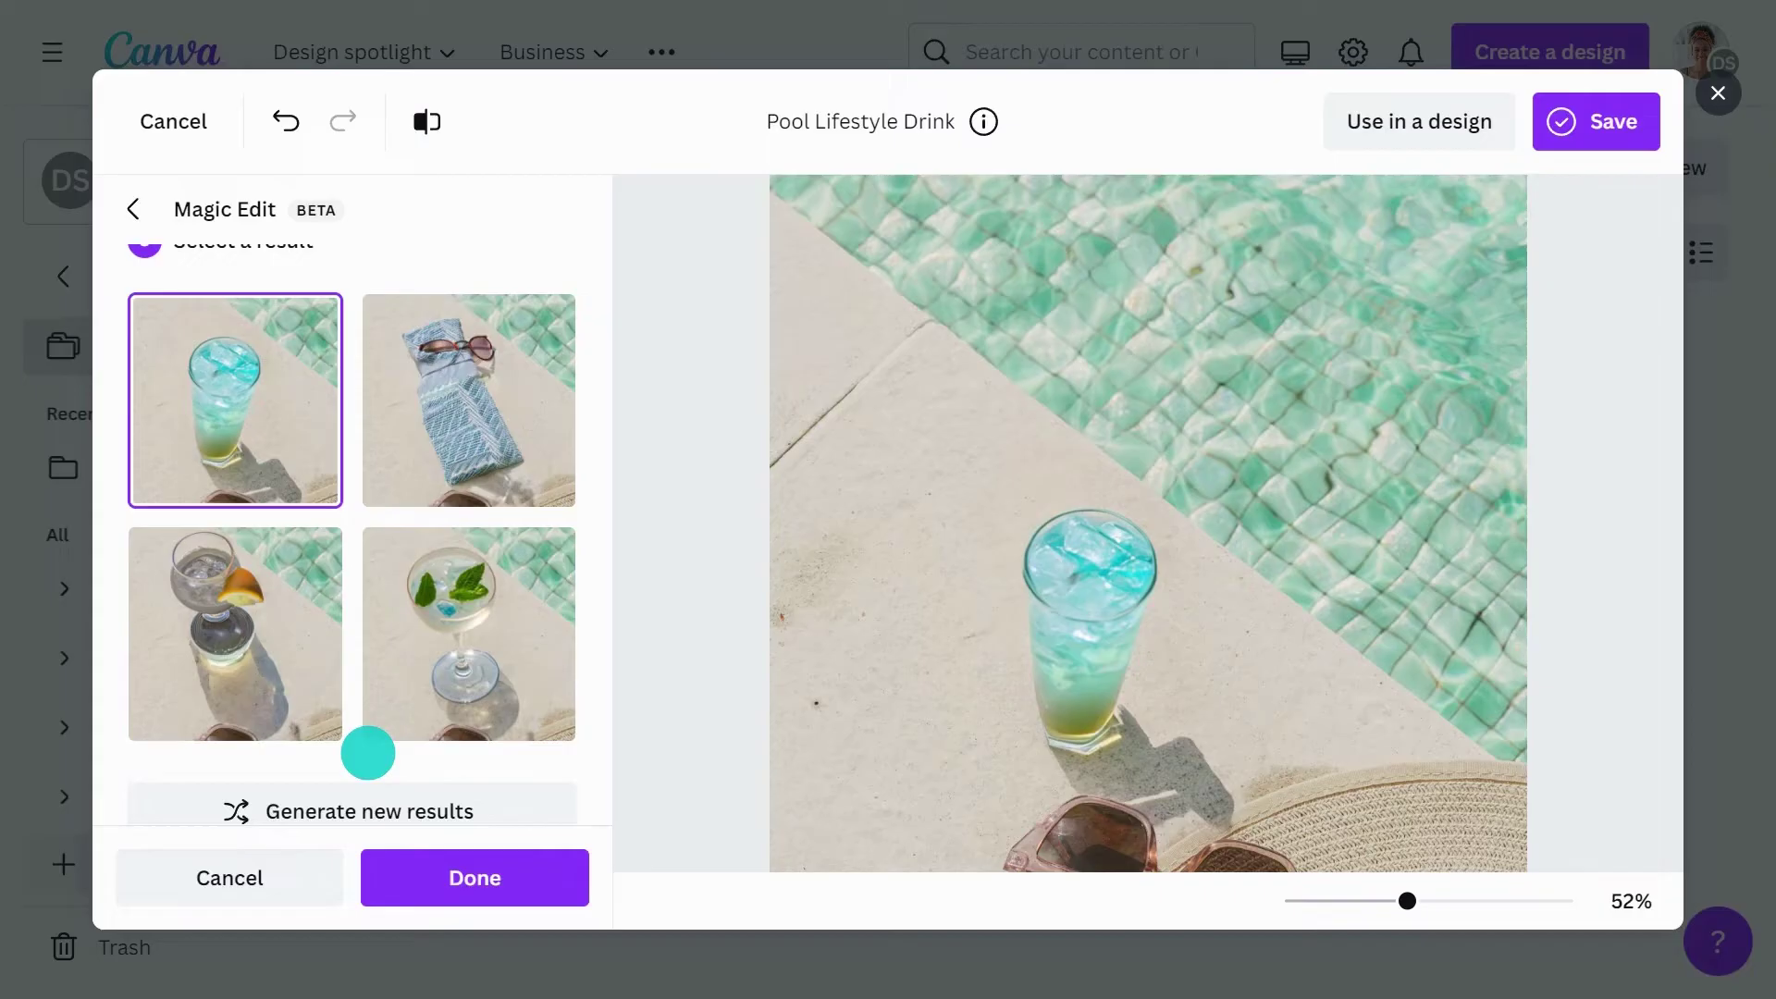
left_click(259, 636)
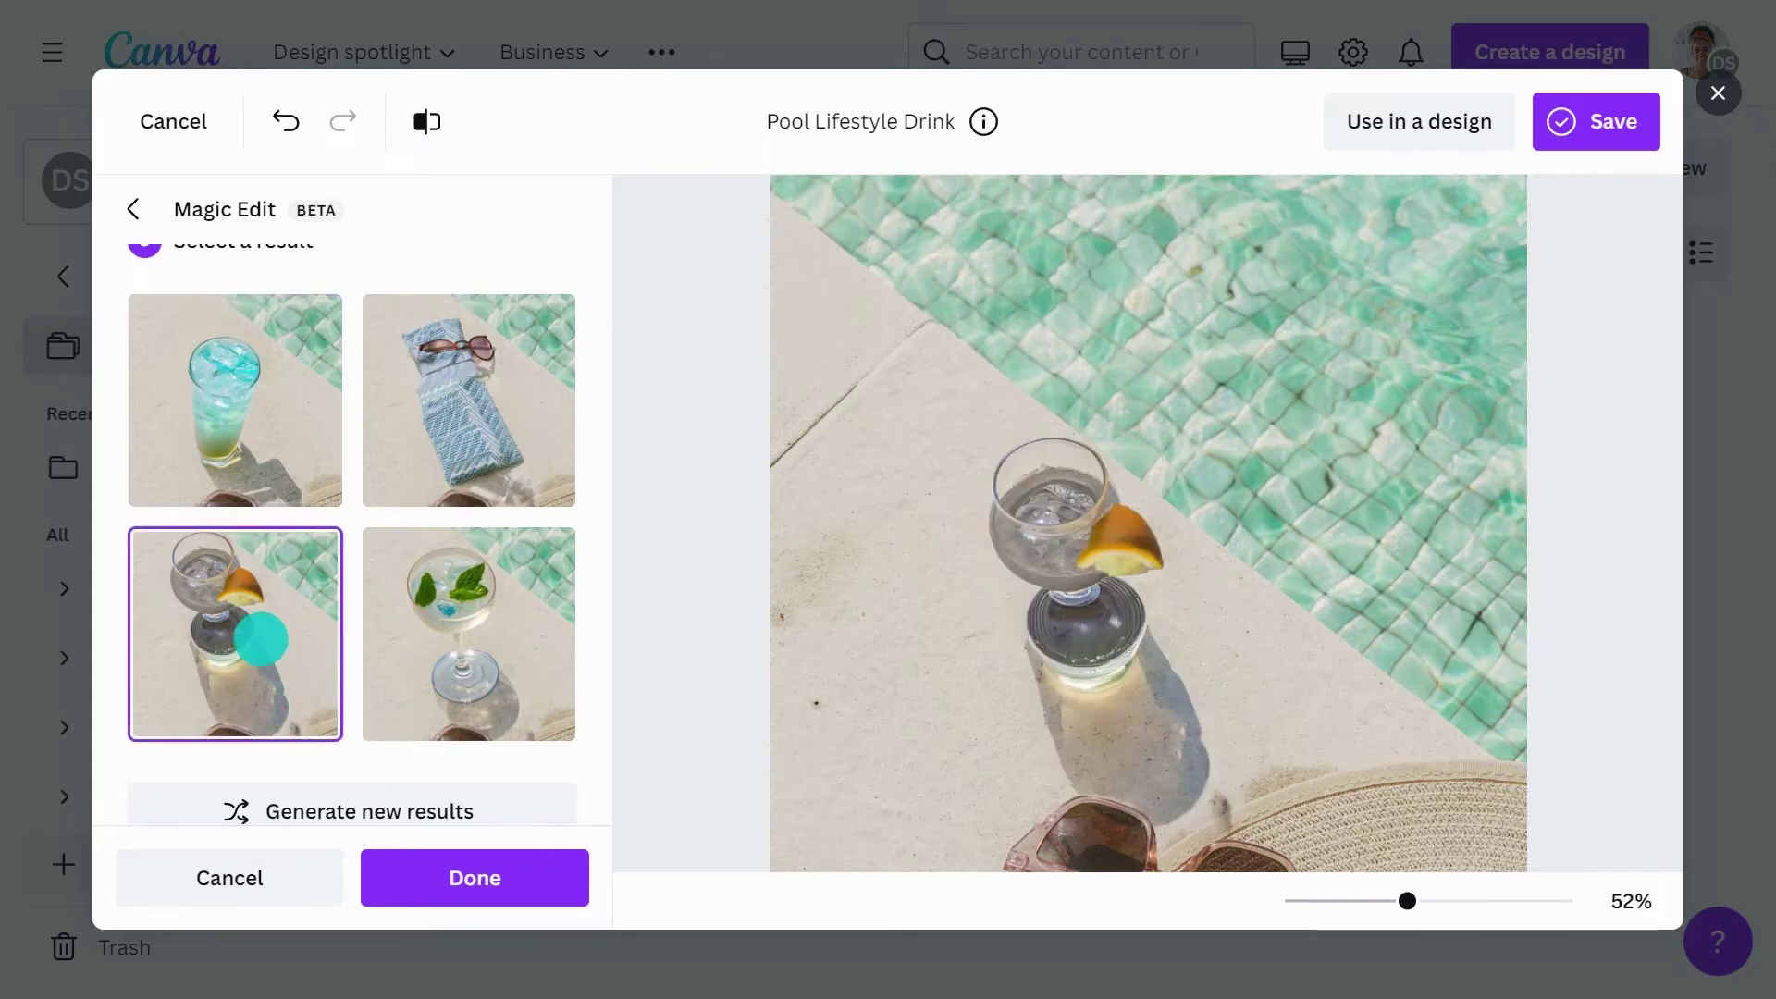
left_click(467, 662)
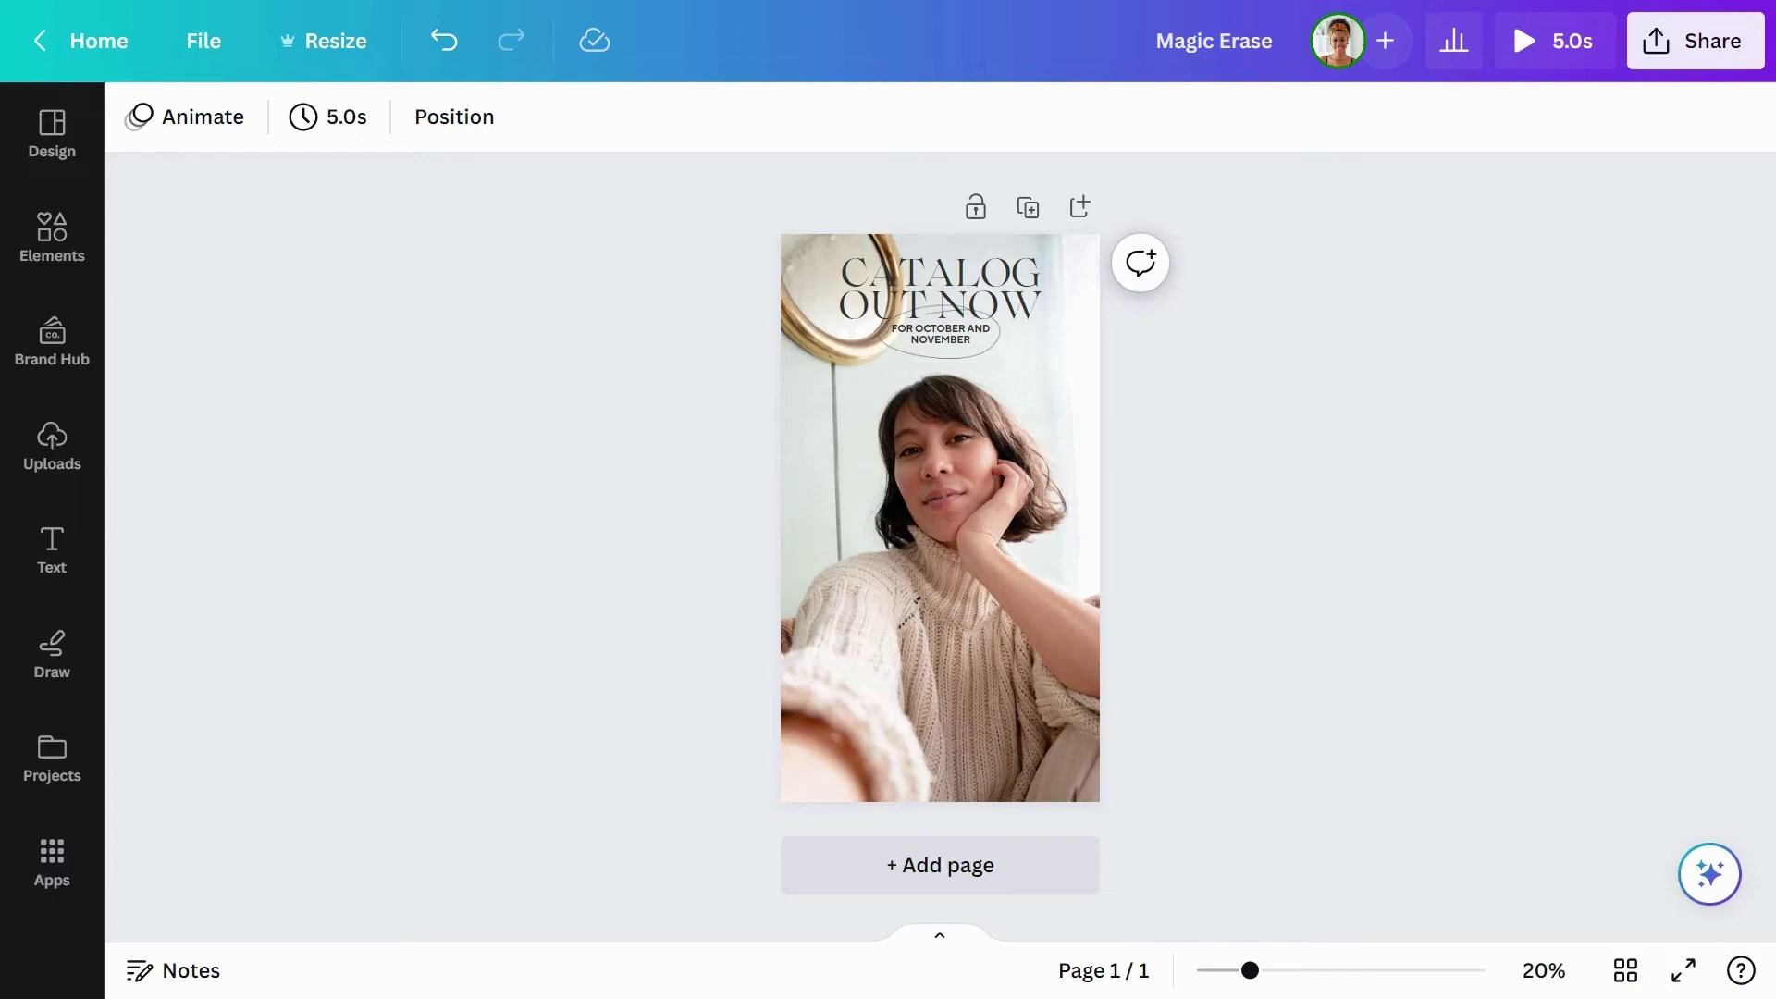
Step: Use Magic Eraser at brush size 23 to remove the round gold mirror, then deselect the photo
left_click(829, 564)
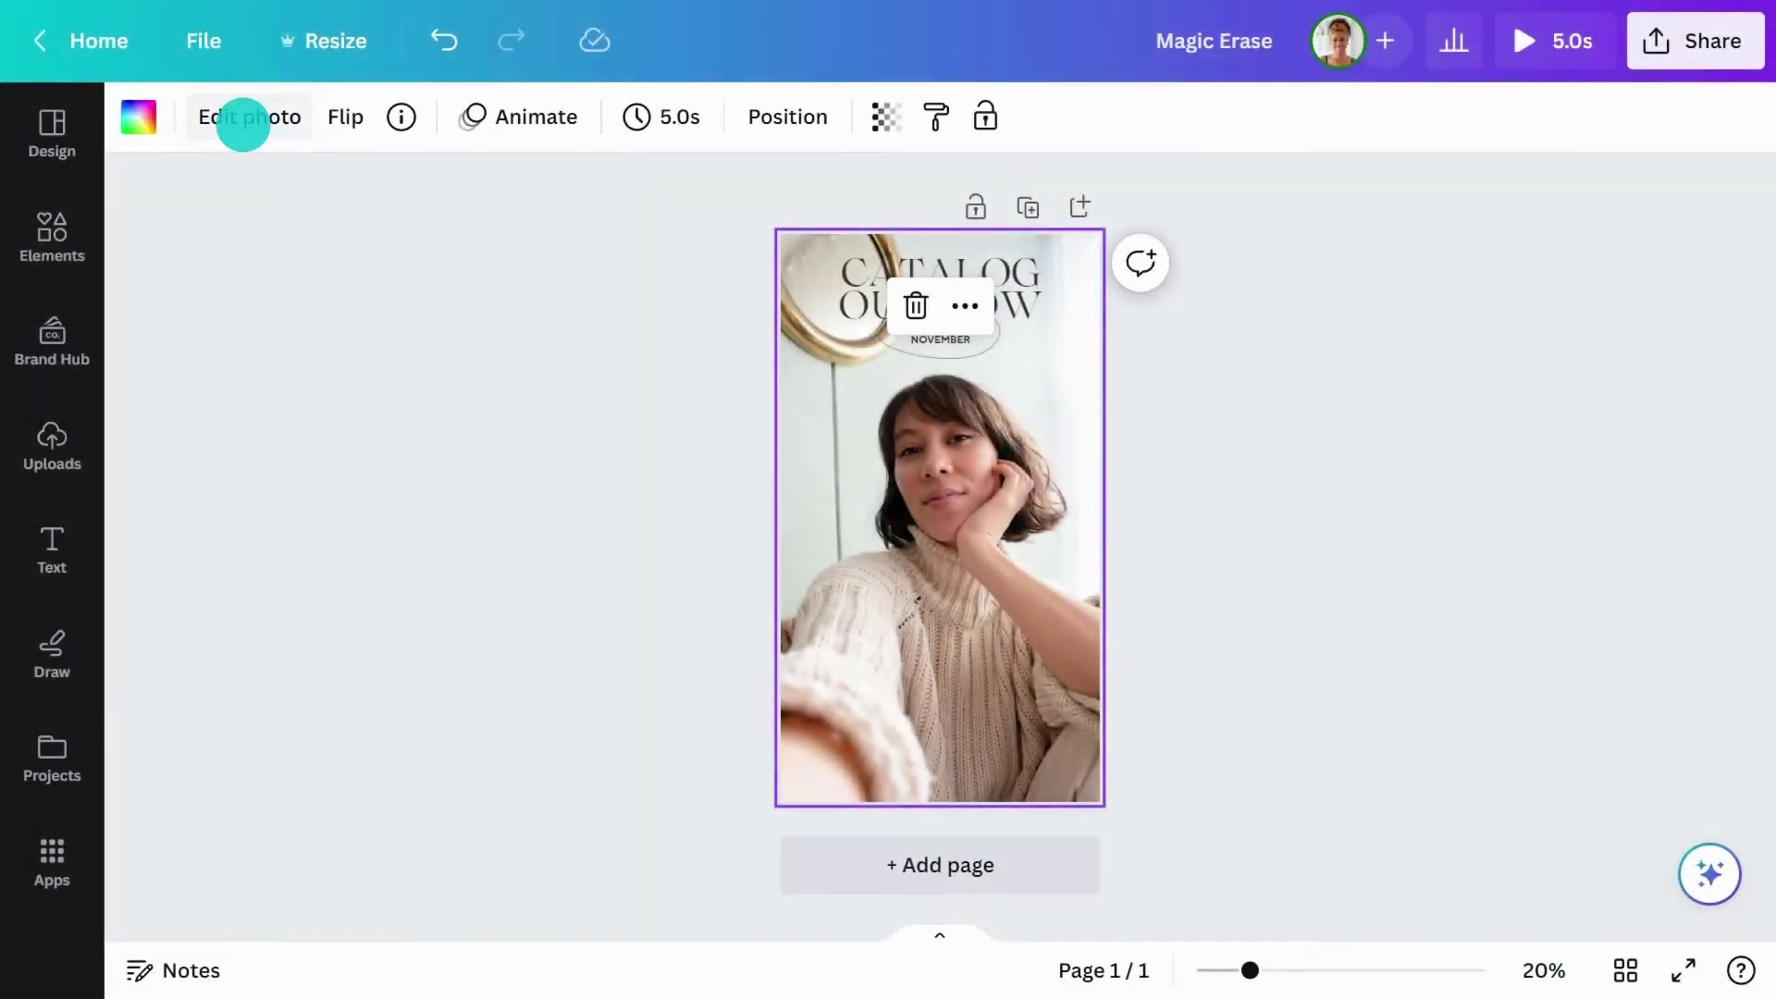
left_click(243, 119)
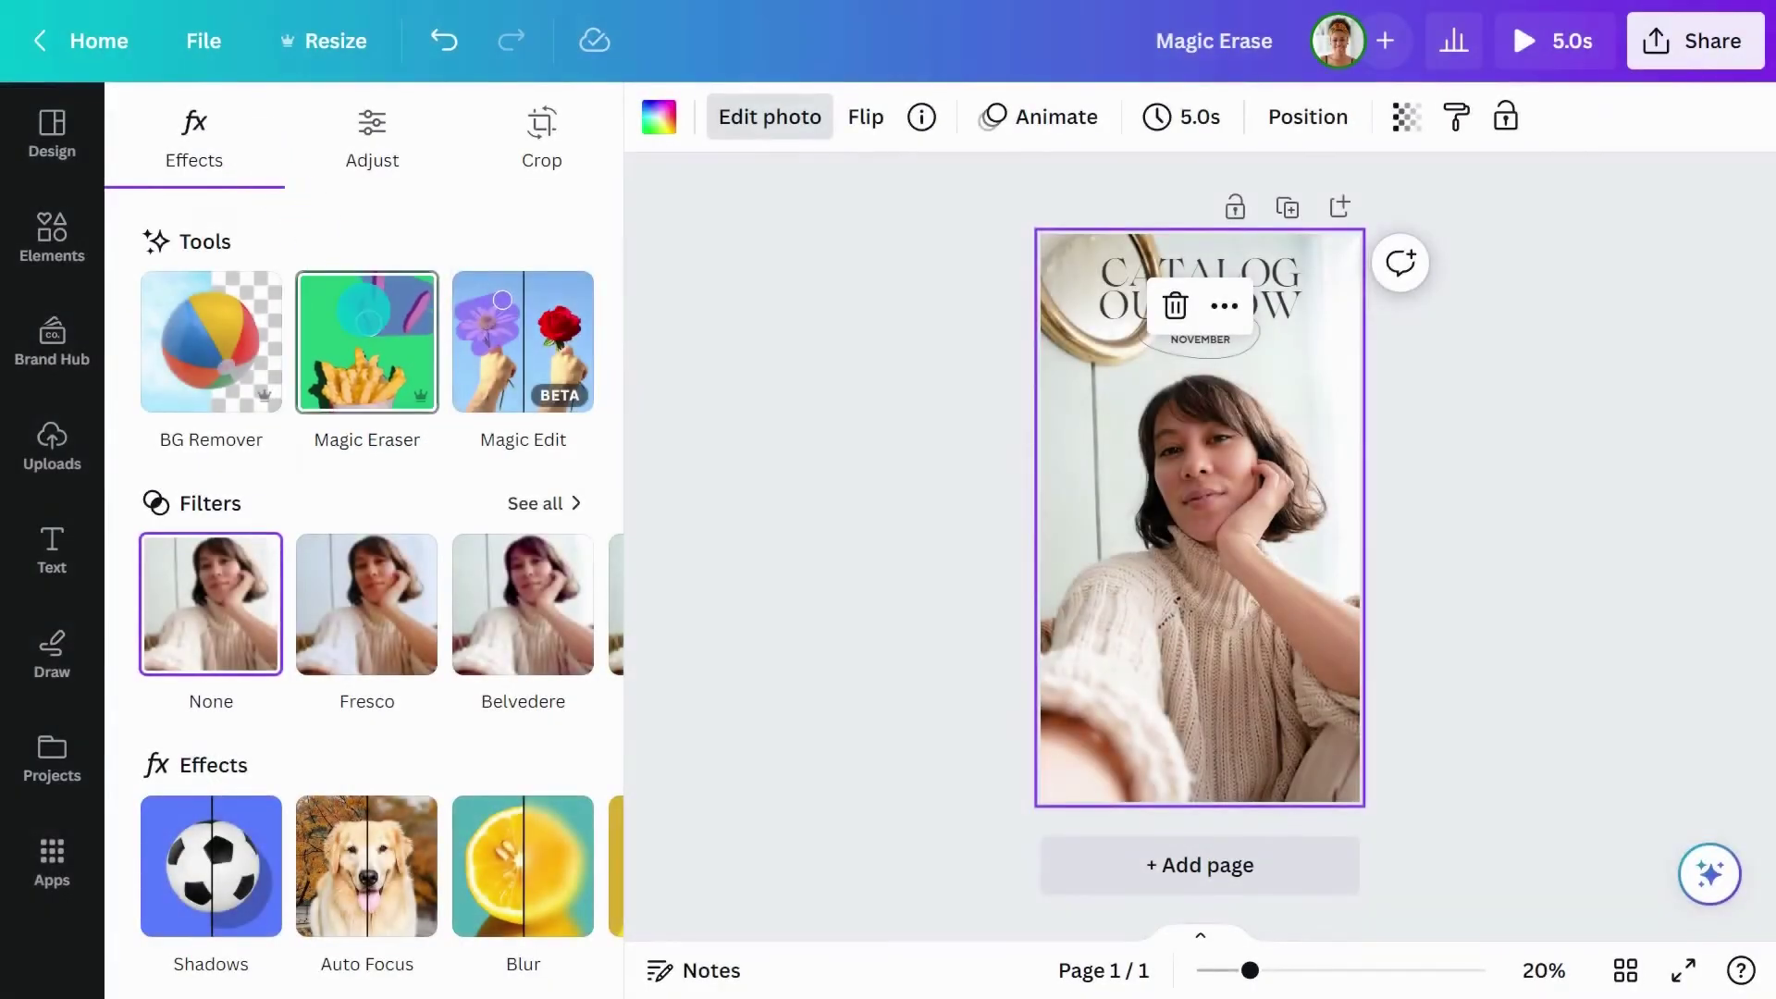
left_click(368, 315)
mouse_move(231, 234)
left_mouse_down()
mouse_move(472, 253)
mouse_move(237, 260)
left_mouse_up()
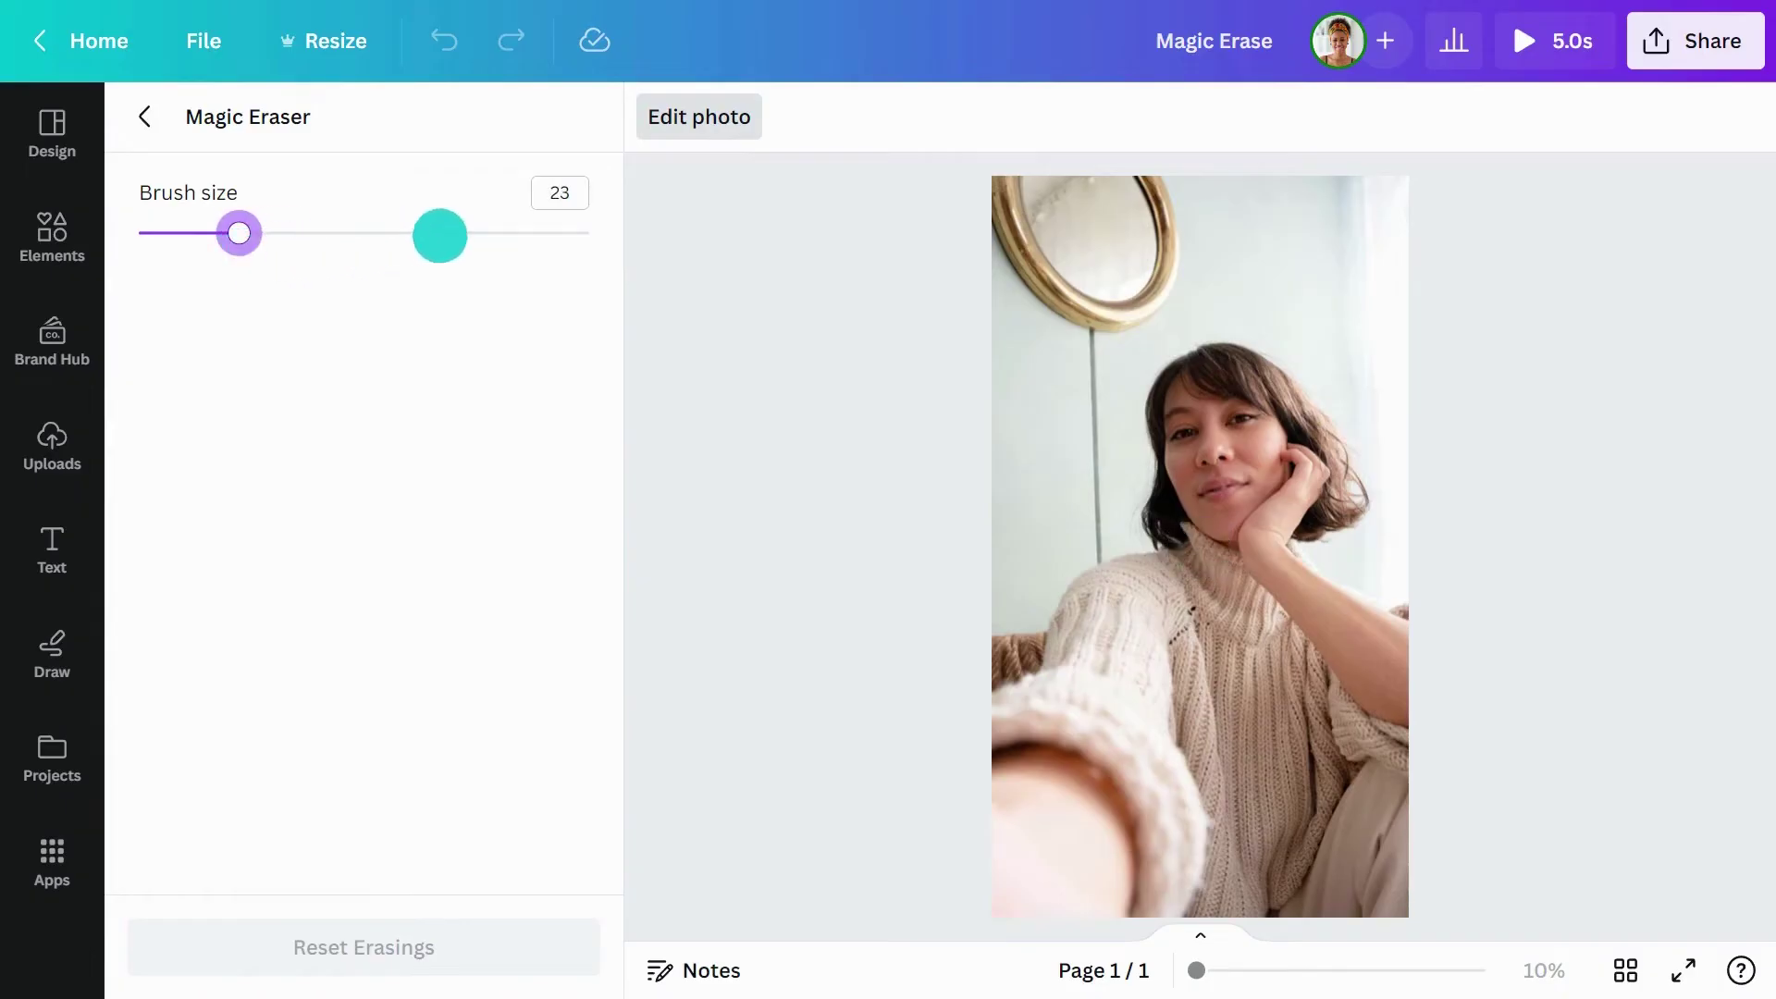
mouse_move(956, 190)
left_mouse_down()
mouse_move(1148, 186)
mouse_move(1165, 241)
mouse_move(1141, 312)
mouse_move(1009, 292)
mouse_move(997, 205)
mouse_move(1060, 296)
mouse_move(1079, 212)
mouse_move(1119, 217)
mouse_move(1128, 291)
mouse_move(1086, 437)
mouse_move(1096, 541)
left_mouse_up()
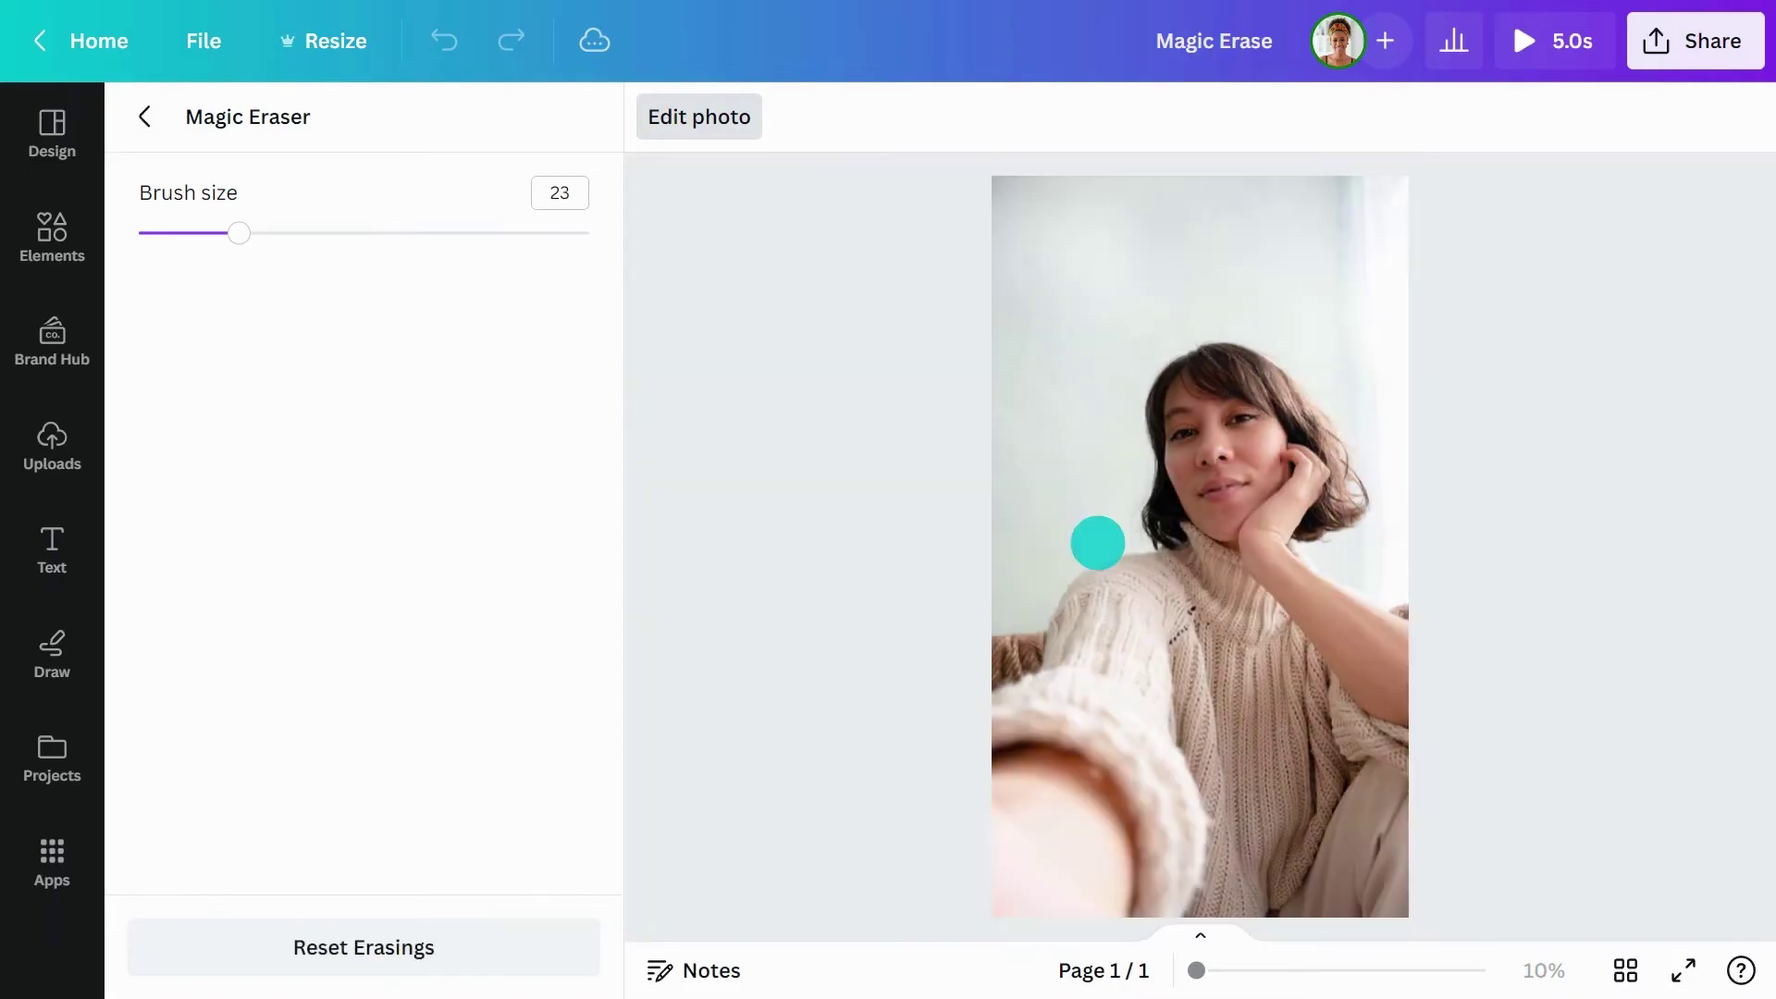
left_click(146, 115)
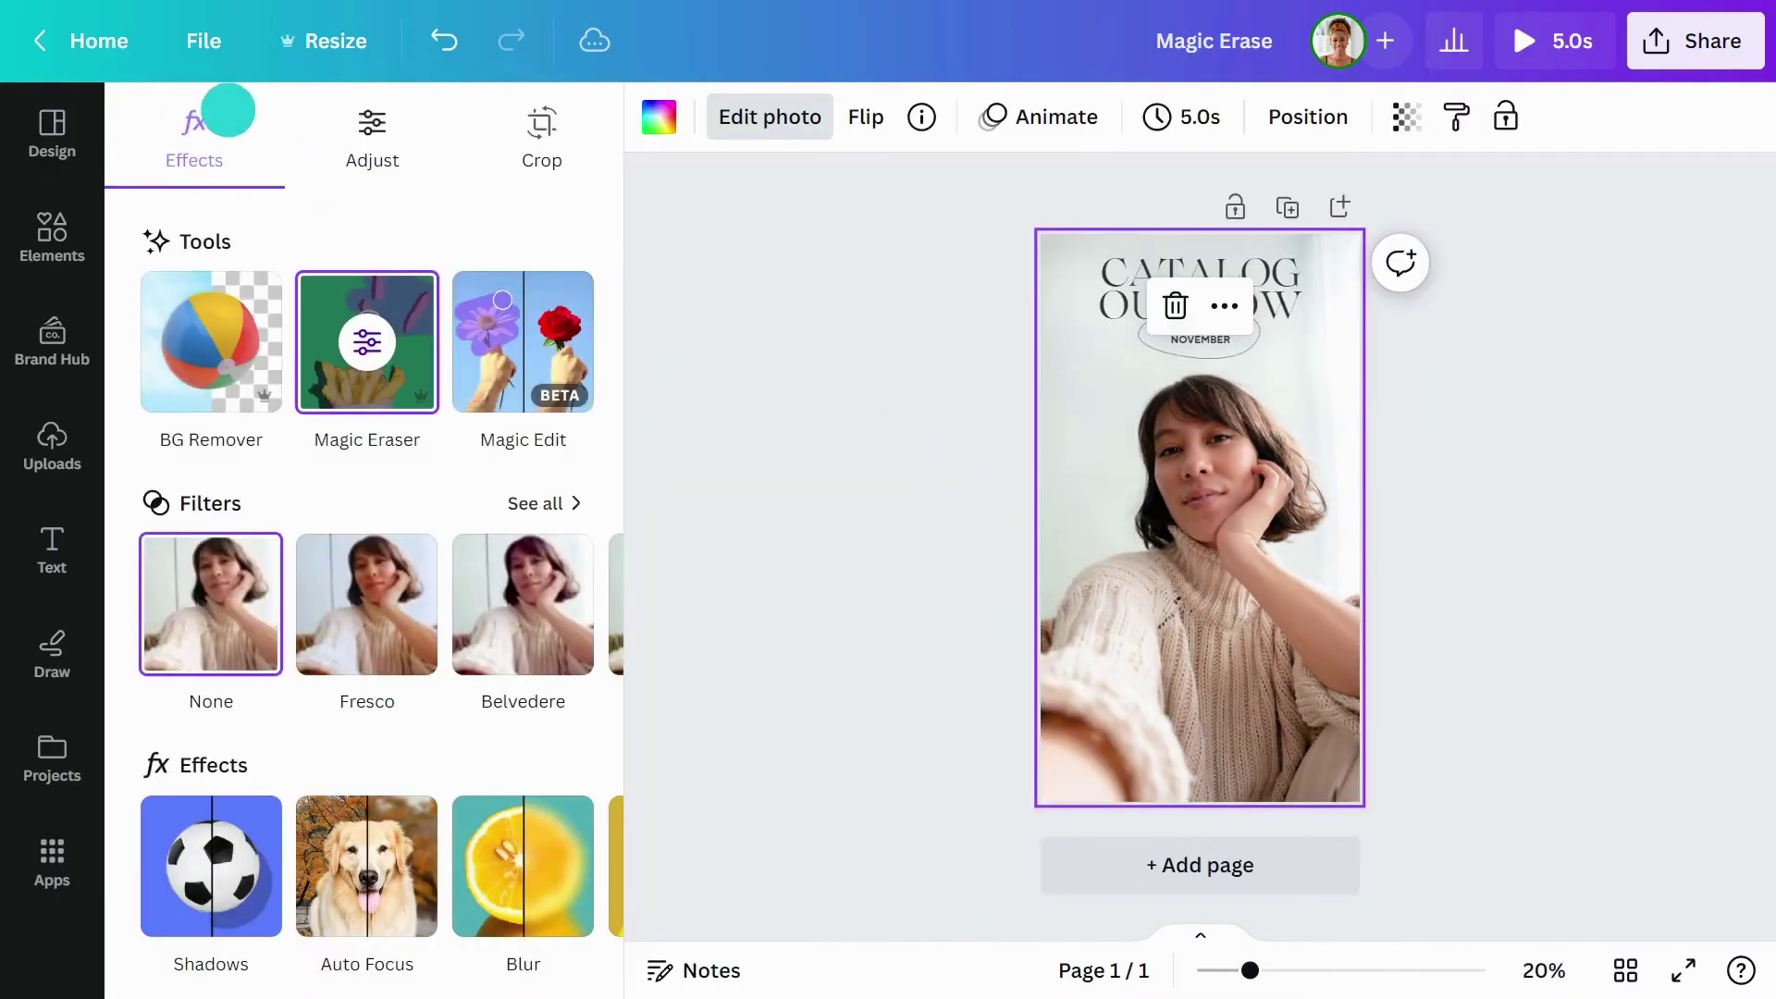
left_click(774, 119)
left_click(730, 212)
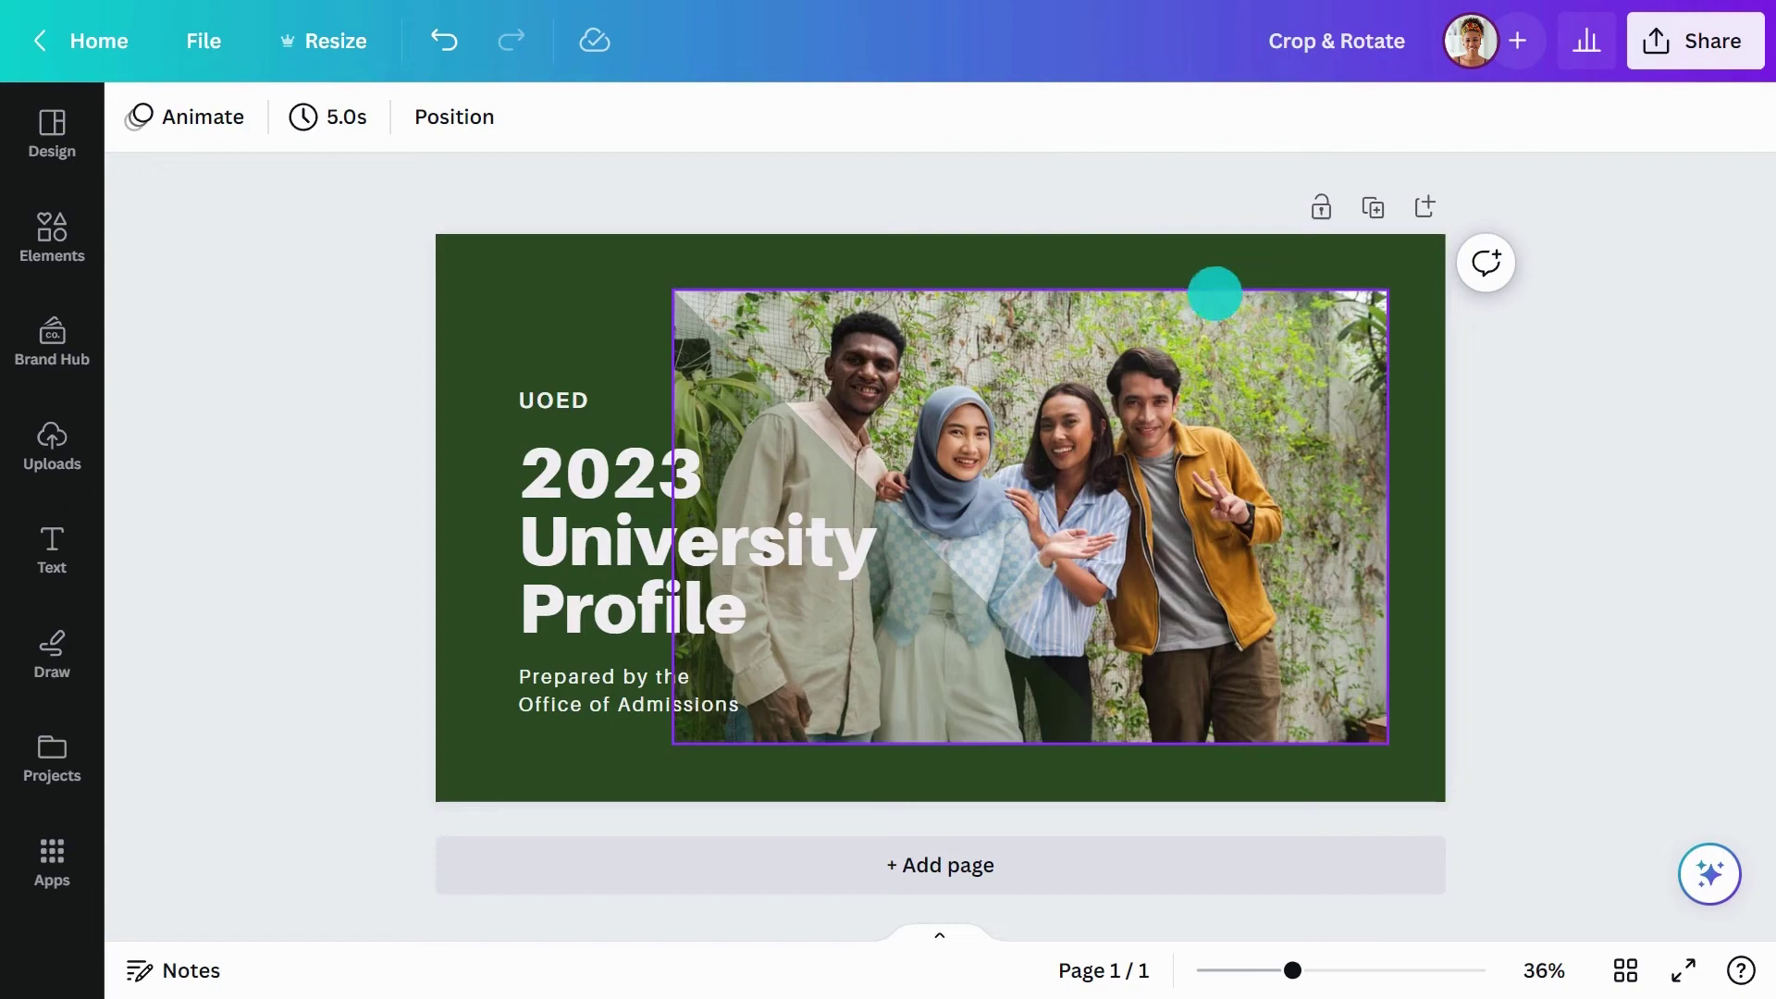
Step: Apply Smart Crop to the group photo, straightening it by -3.1°, and confirm with Done
left_click(1219, 340)
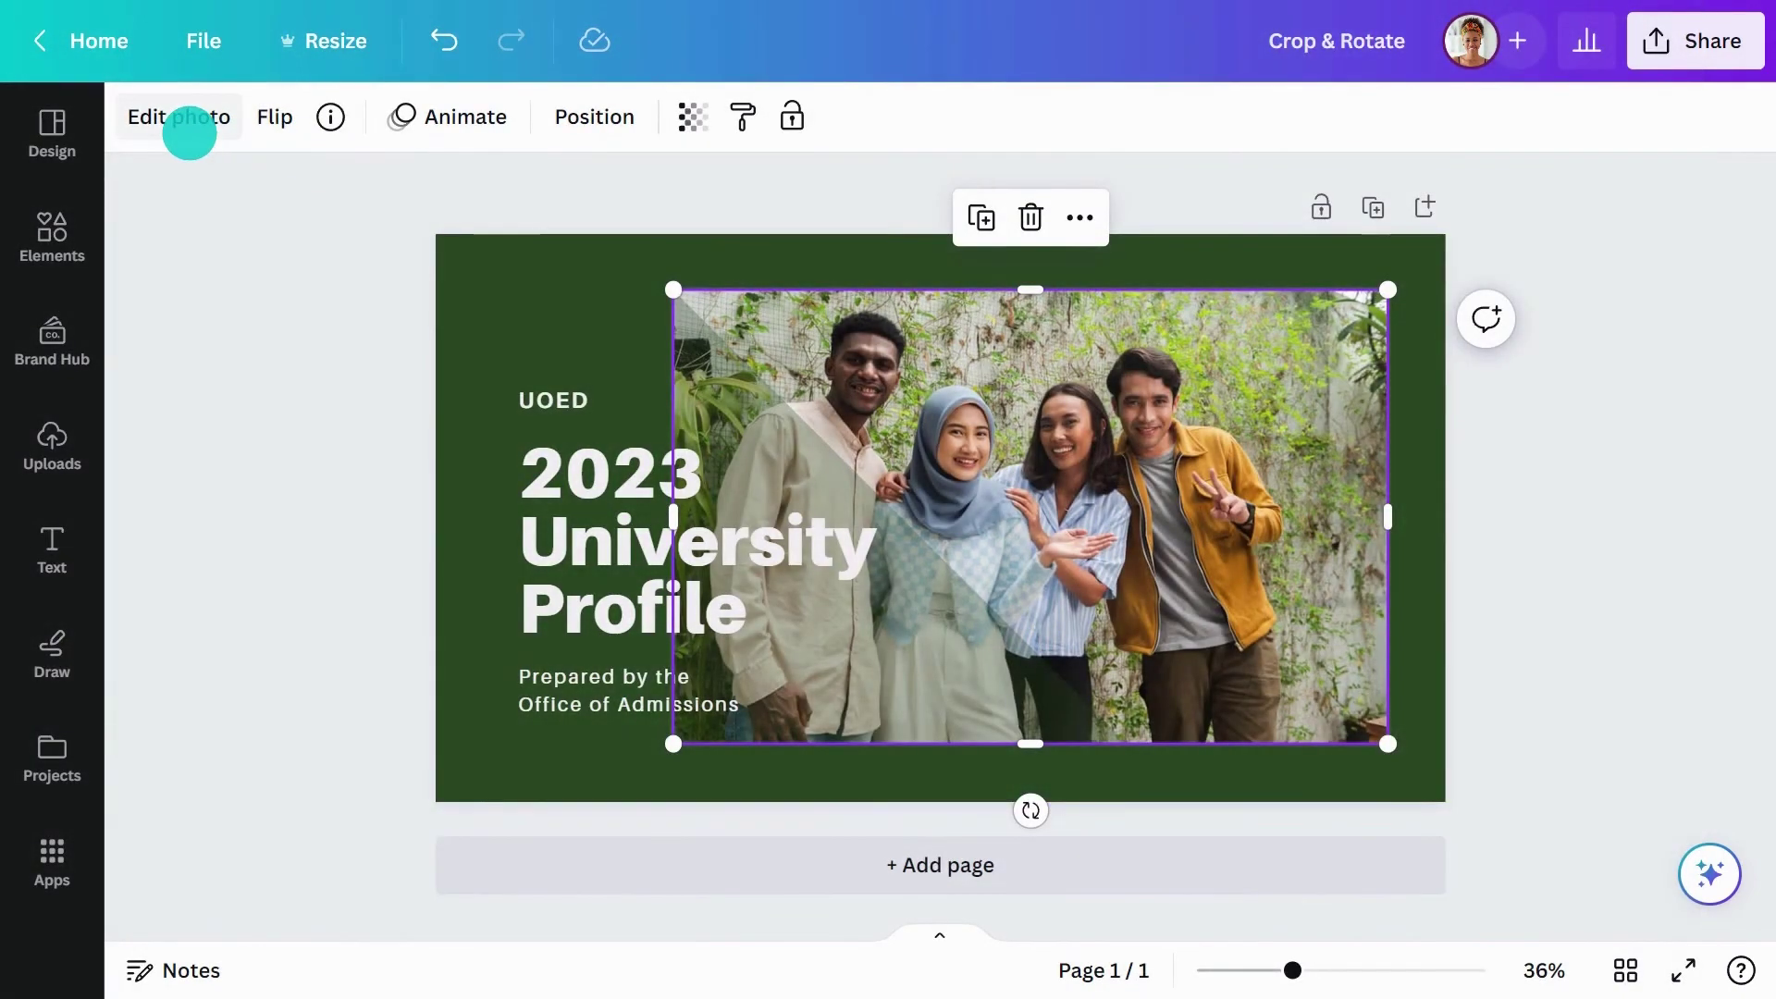
left_click(189, 133)
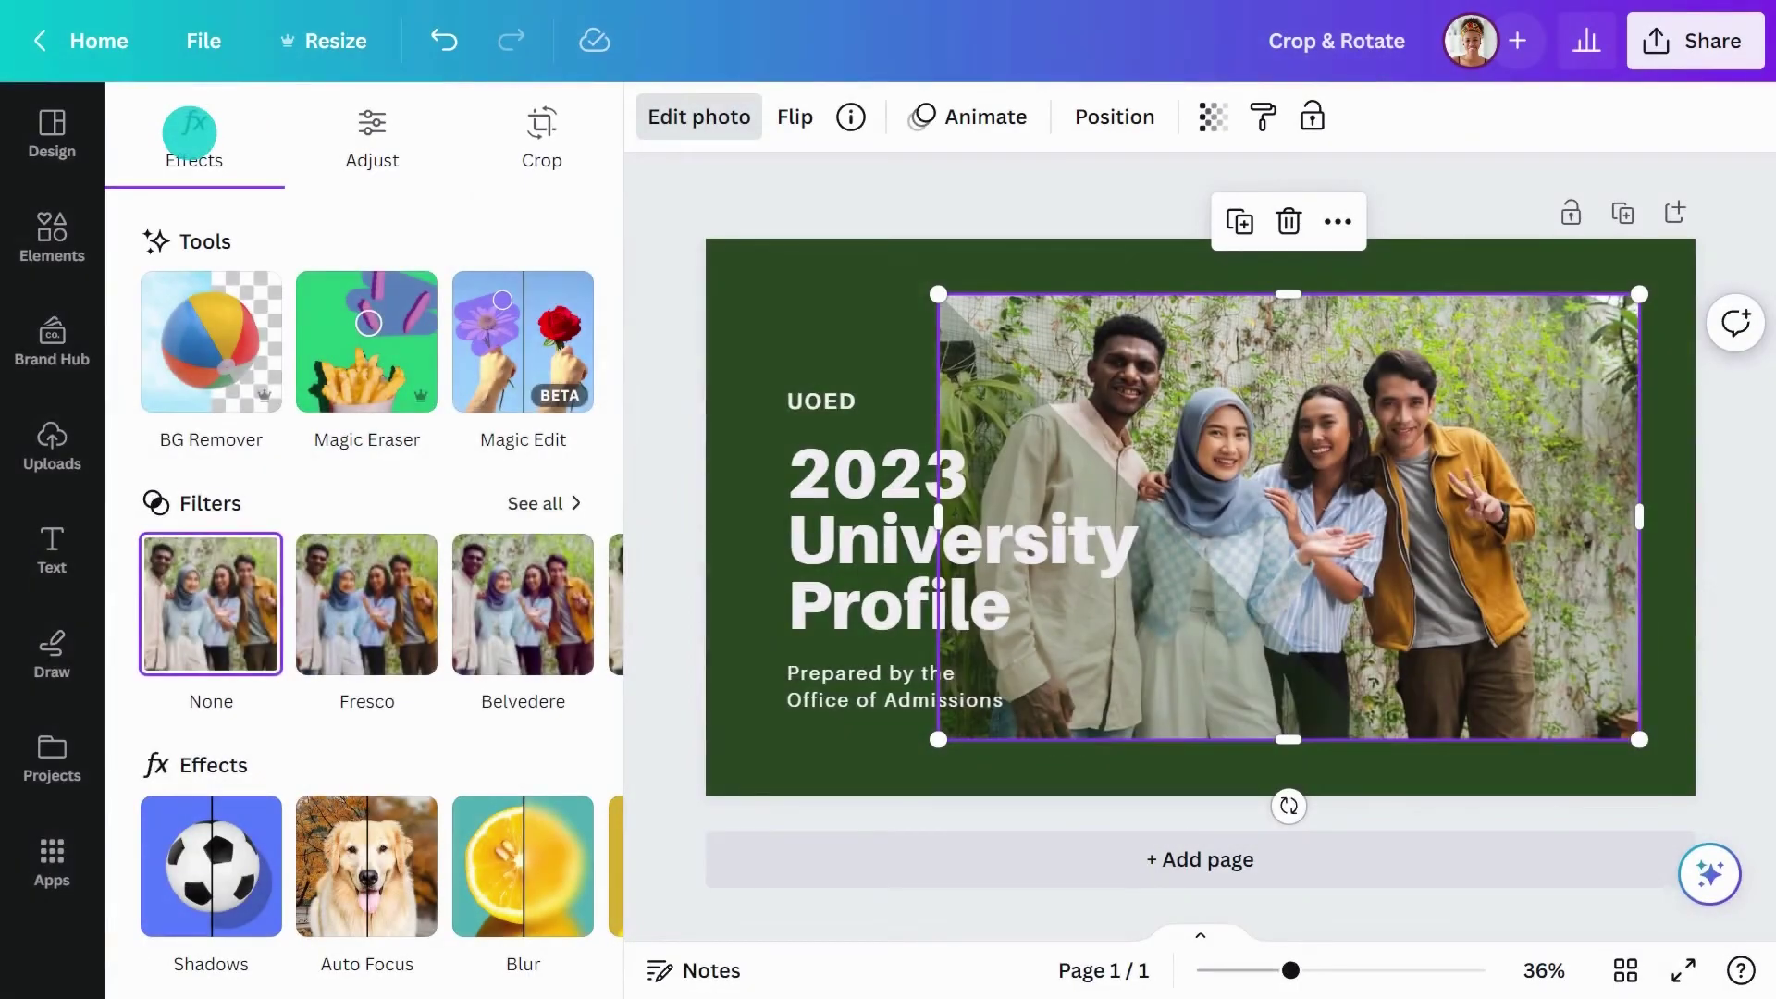
left_click(539, 129)
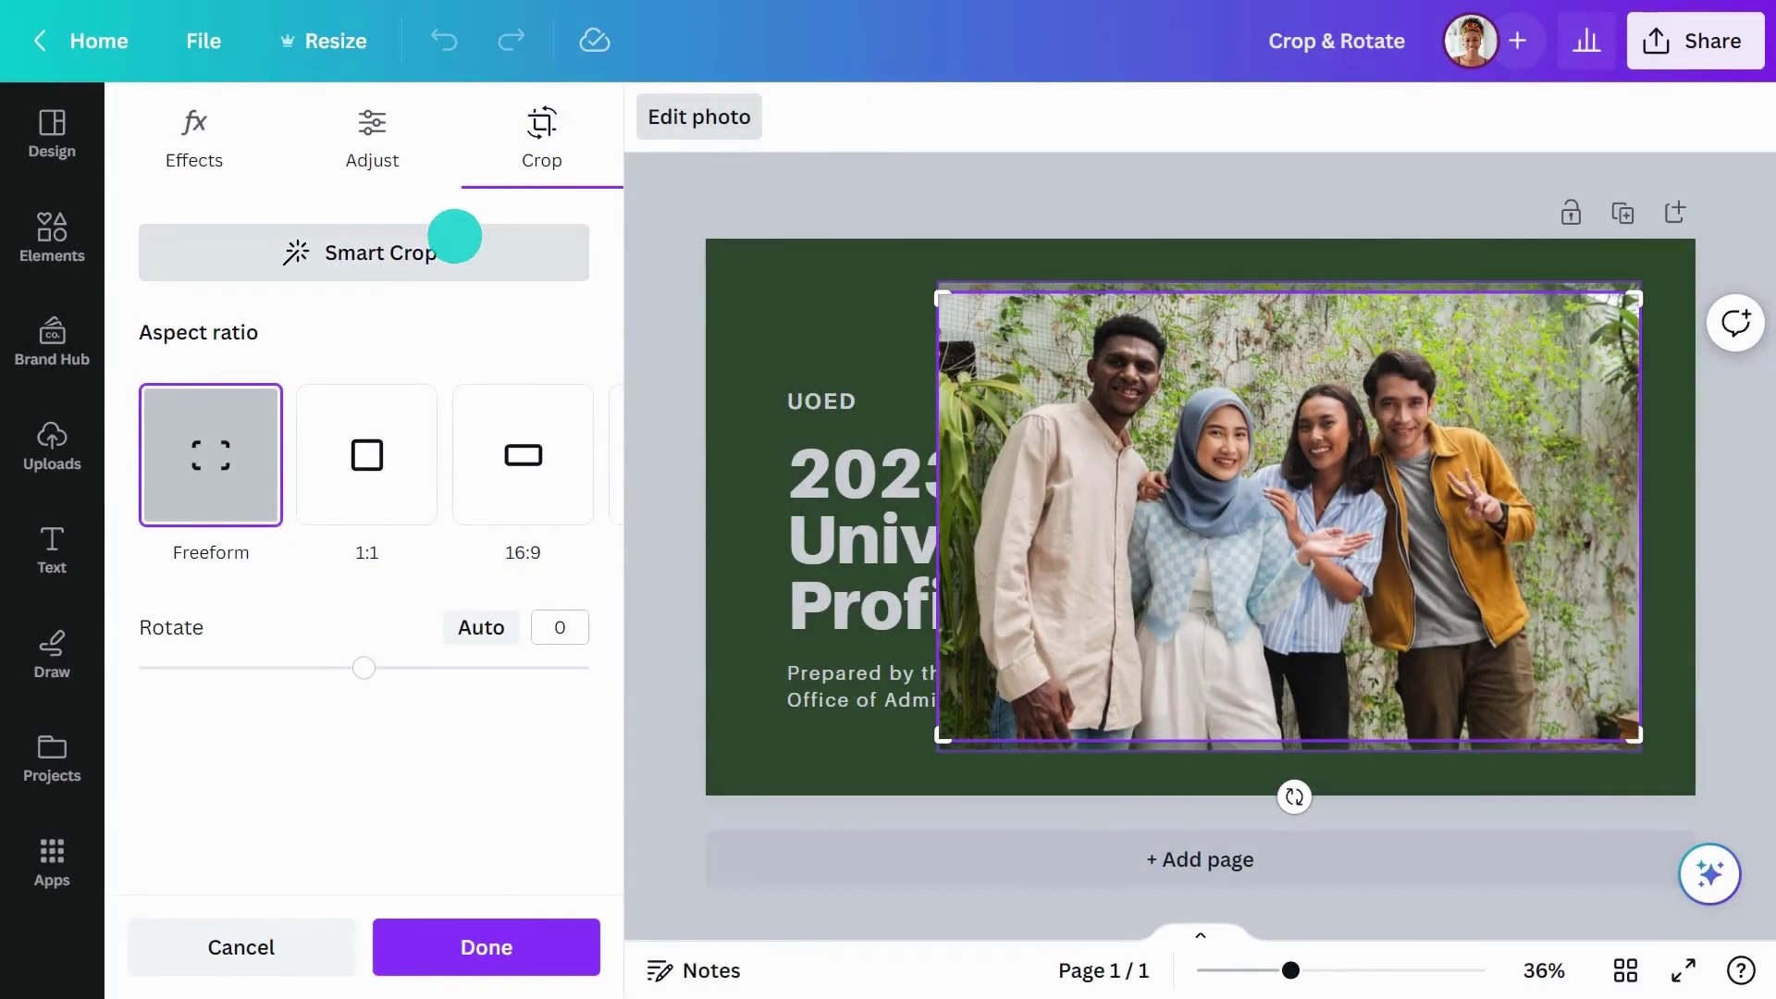
left_click(448, 246)
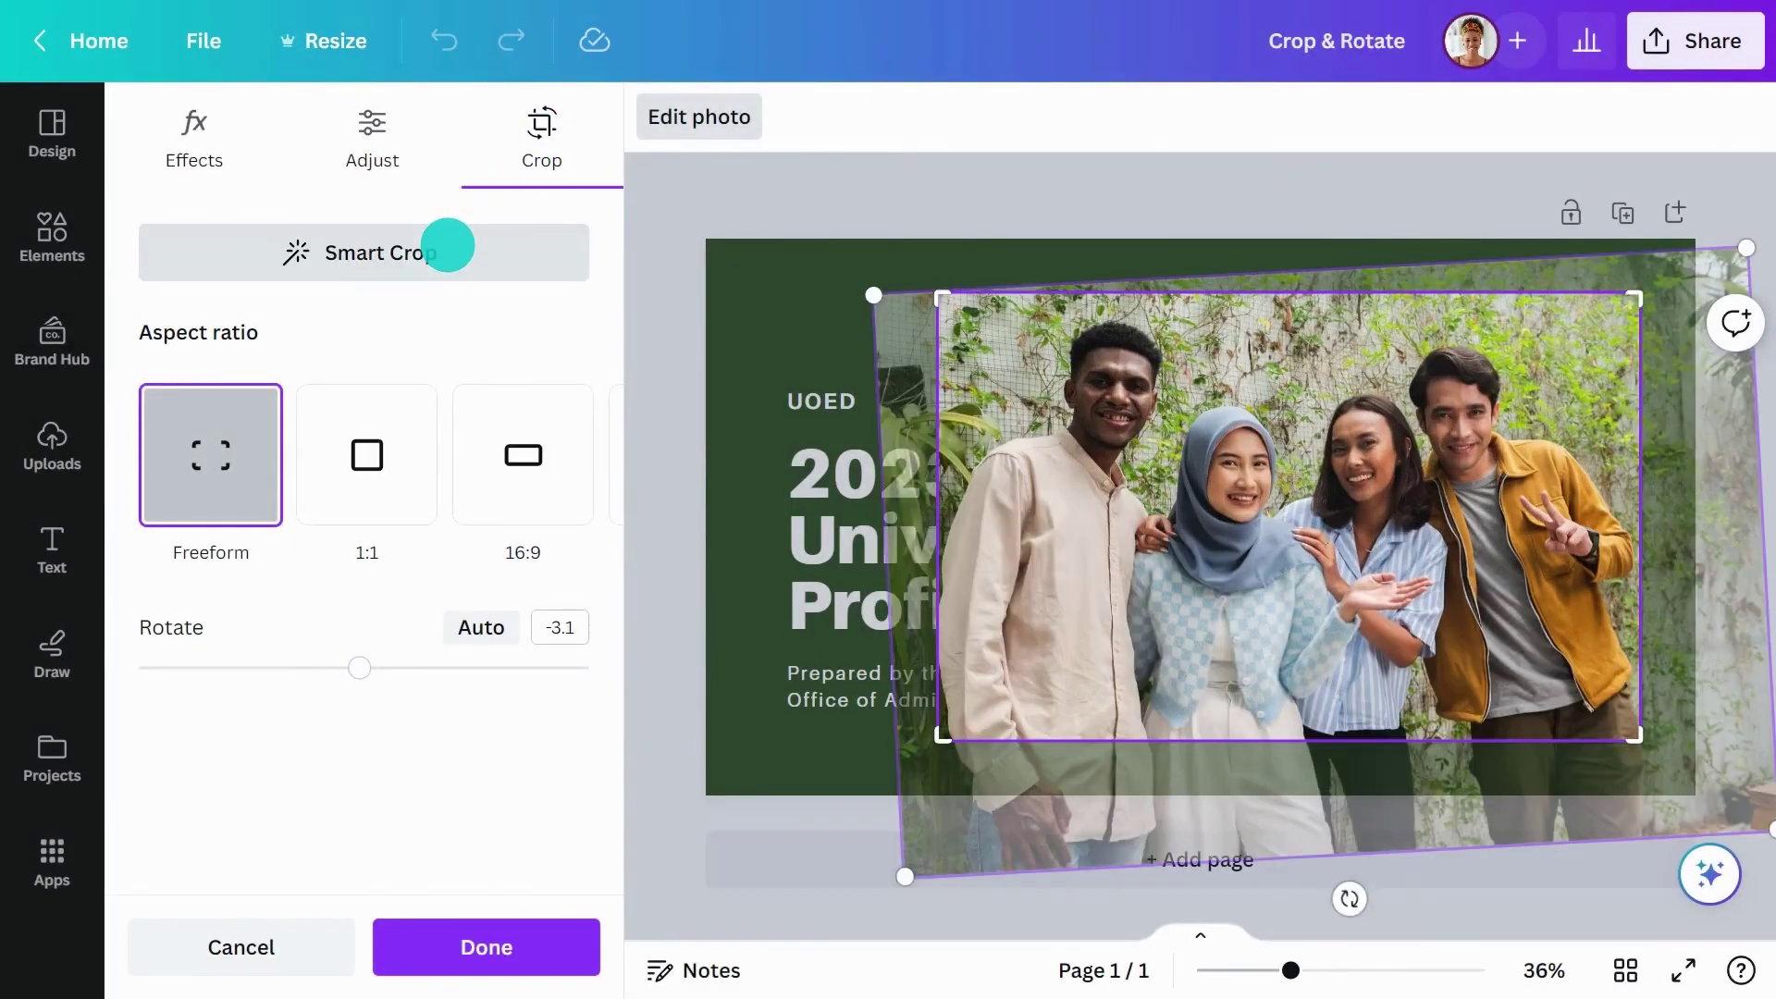
left_click(516, 939)
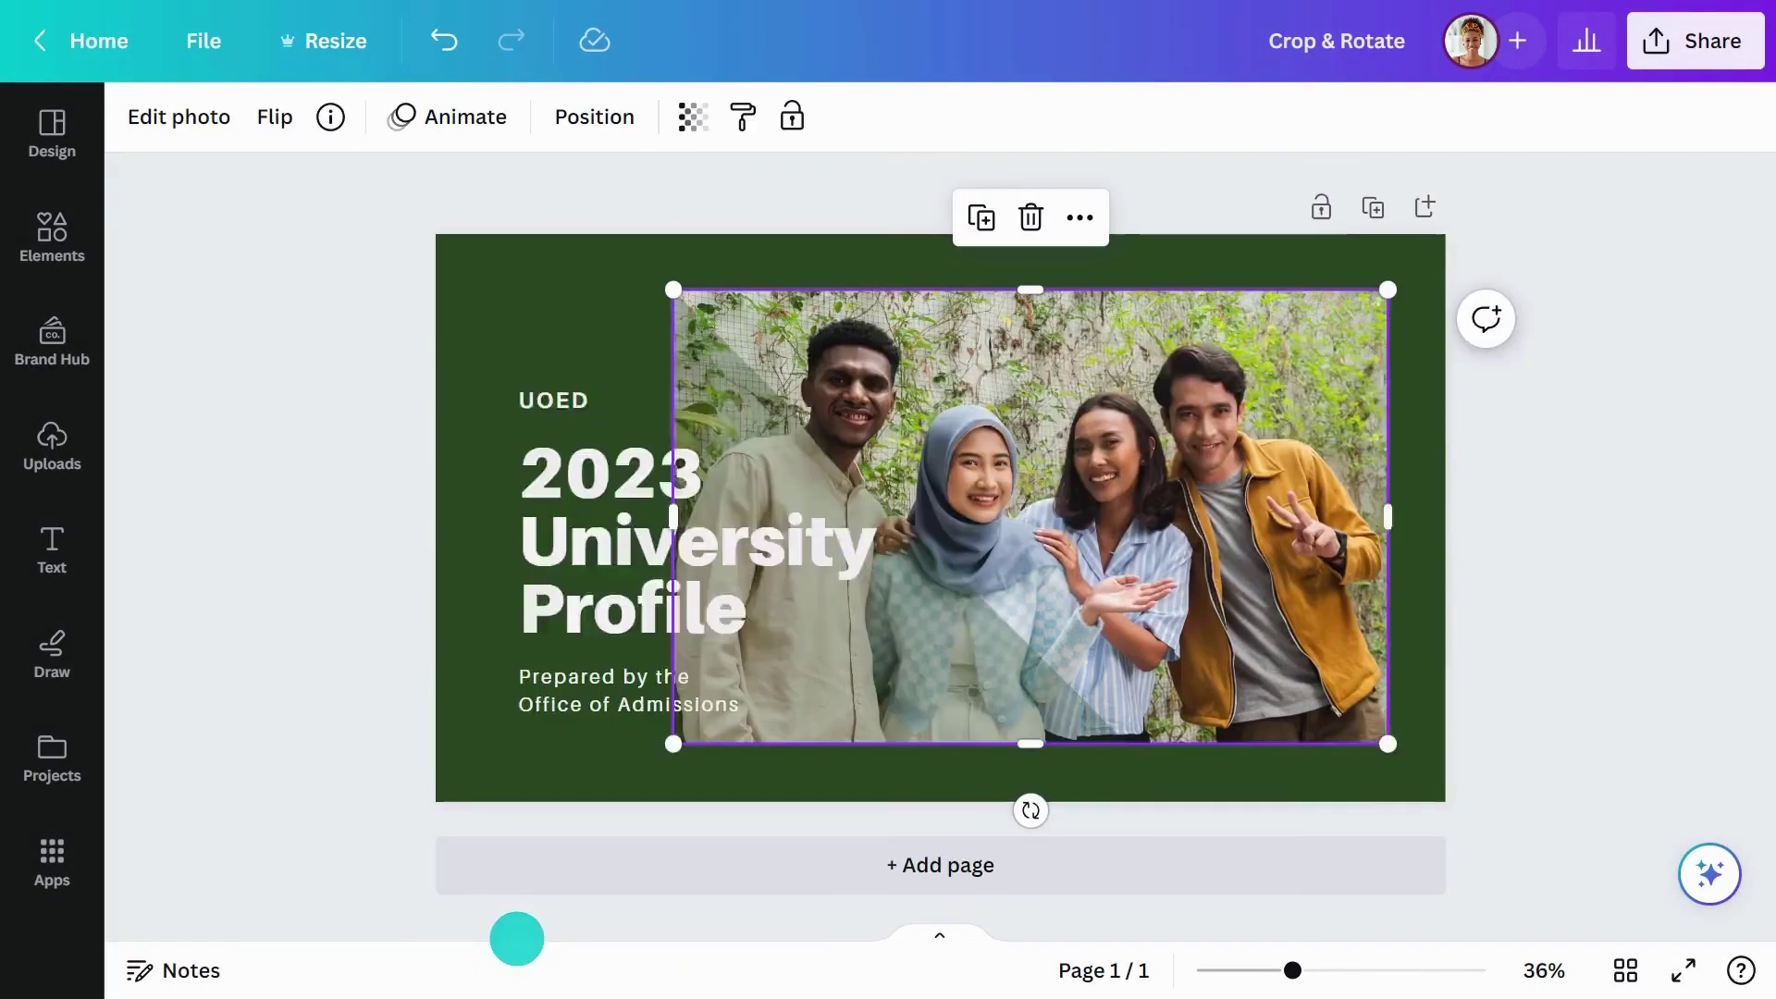